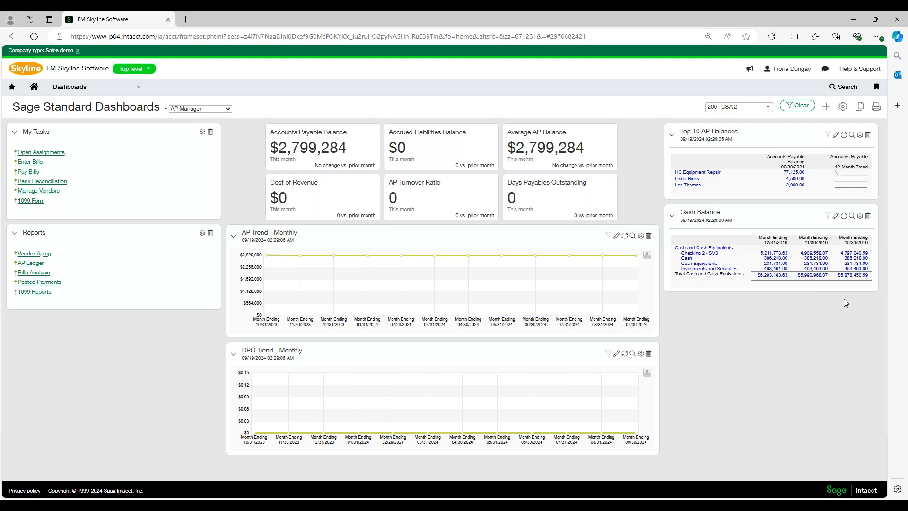
Open the Intacct Collaborate configuration from the company's subscriptions, review its setup options, and save the setup.
click(83, 92)
mouse_move(95, 132)
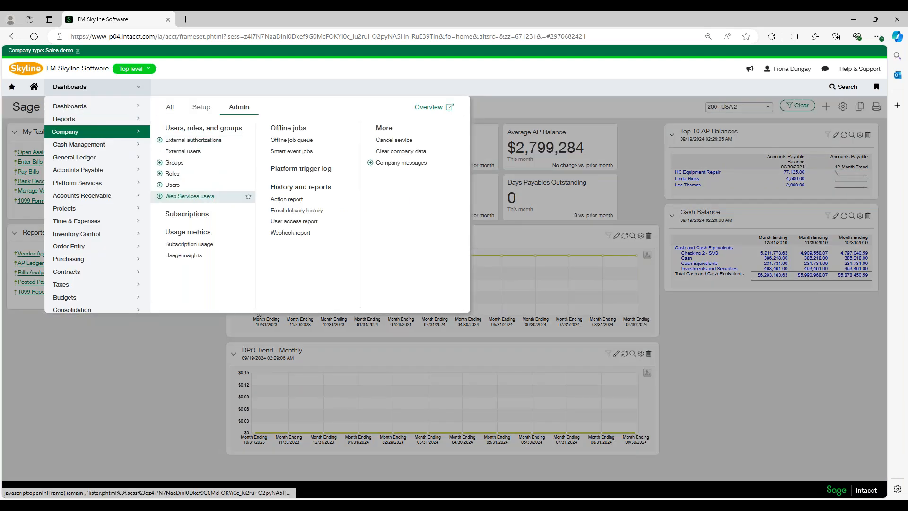
click(187, 212)
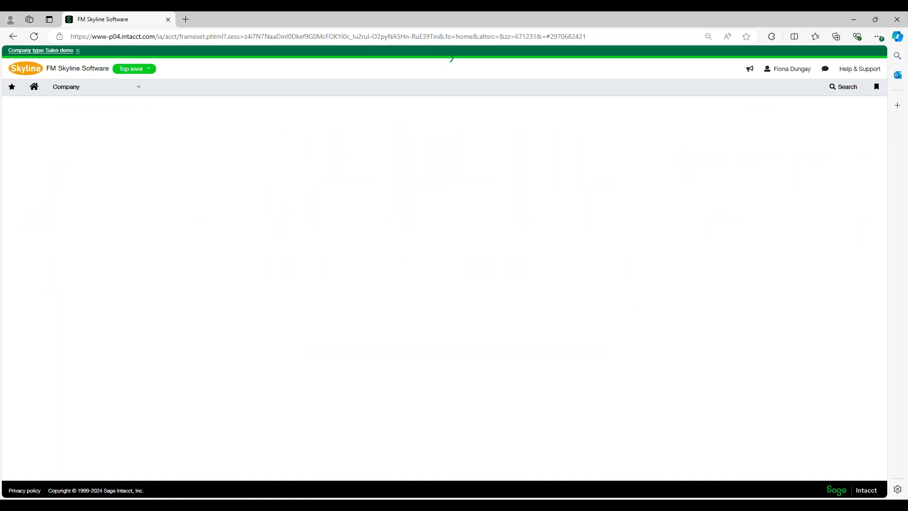
scroll(186, 156, down, 2)
scroll(186, 157, down, 8)
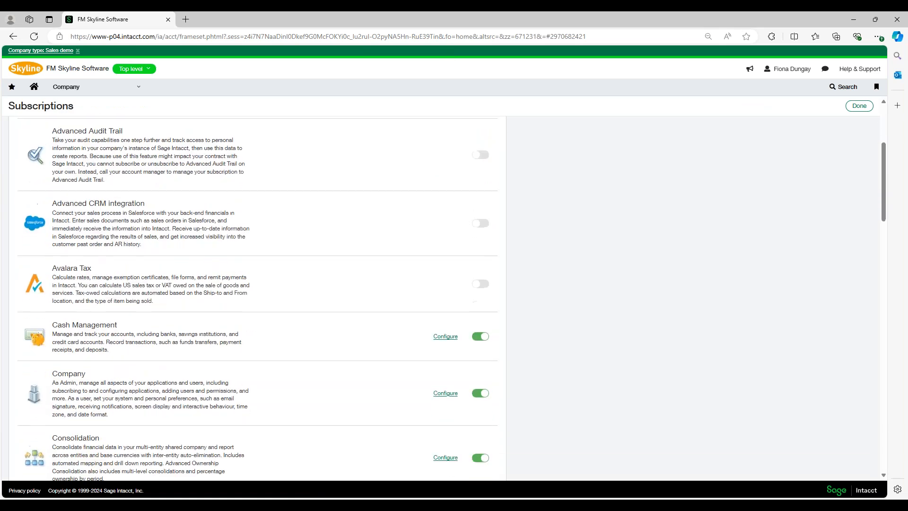
scroll(268, 244, down, 5)
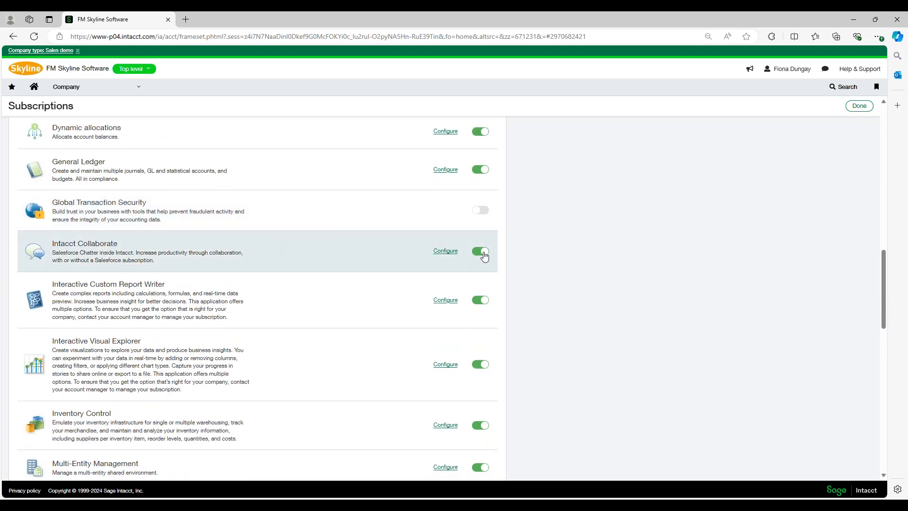
click(445, 251)
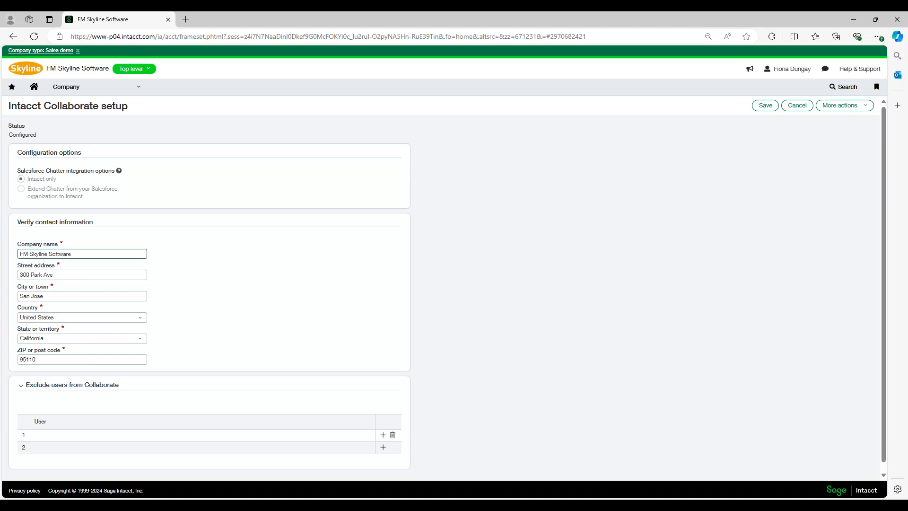
scroll(82, 254, down, 1)
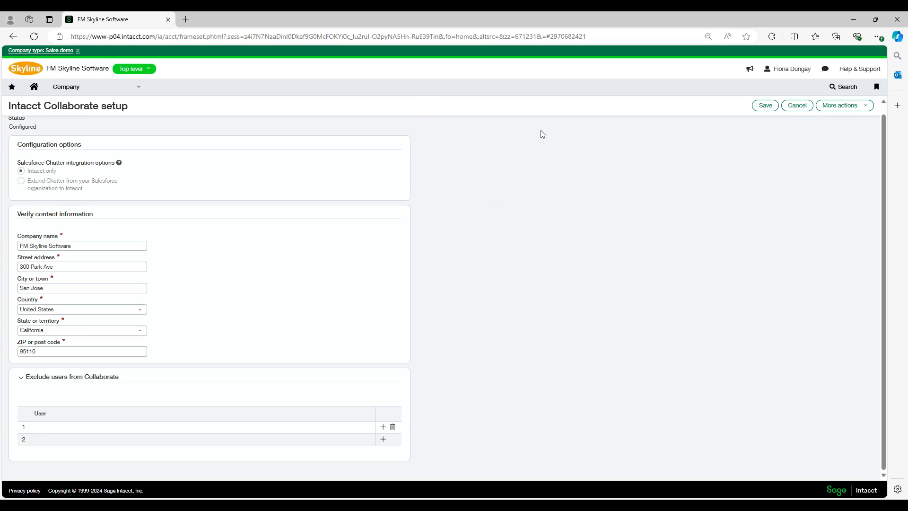
click(764, 107)
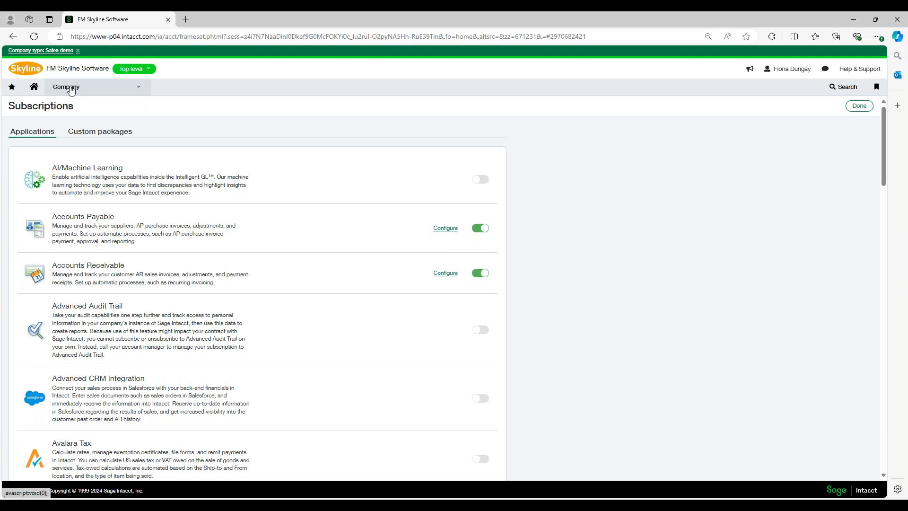
Open a user's record from the company users to review the Disable Intacct Collaborate option, and leave without saving.
click(71, 90)
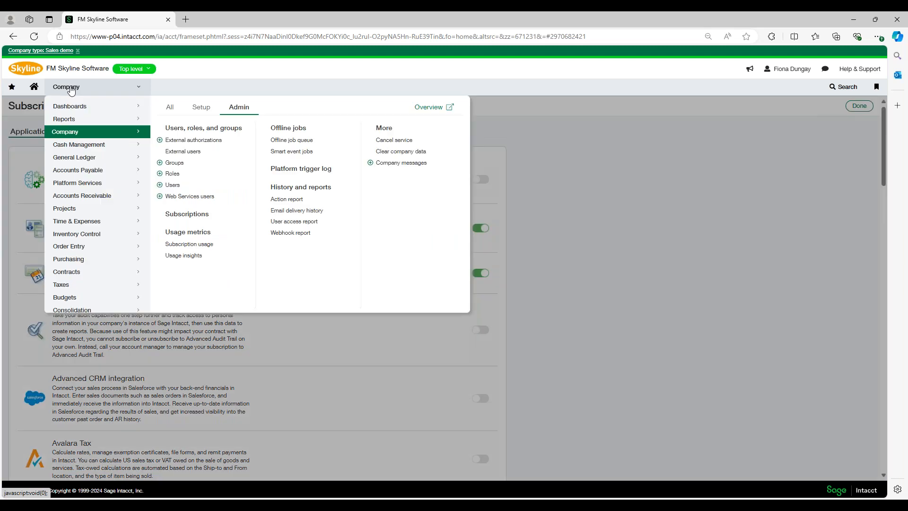
click(172, 184)
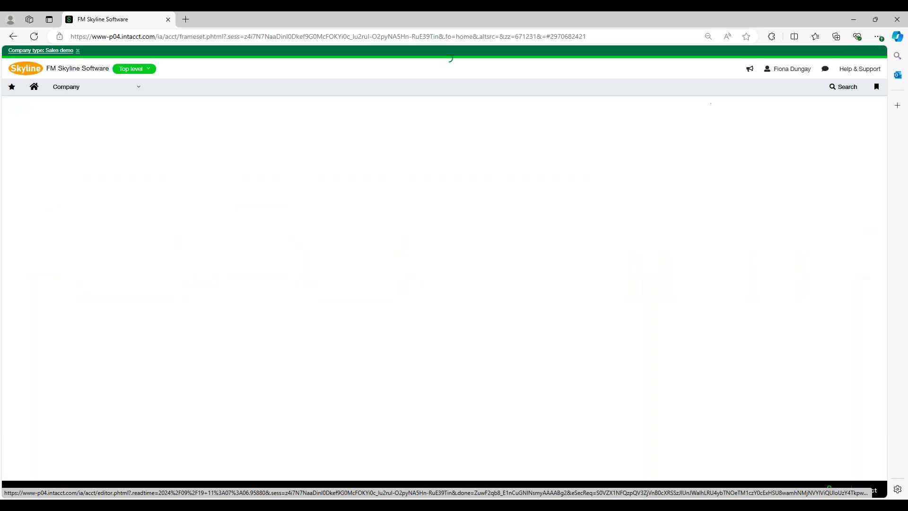
scroll(118, 235, down, 3)
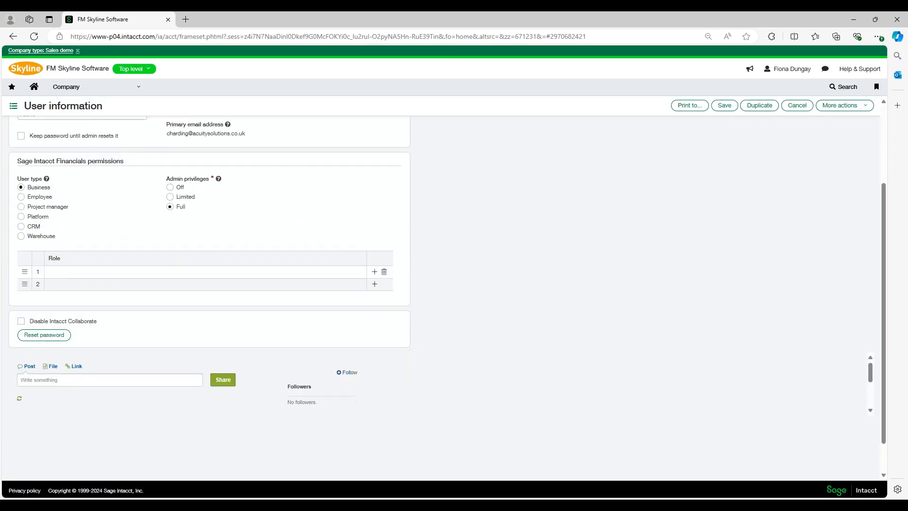
scroll(66, 282, down, 1)
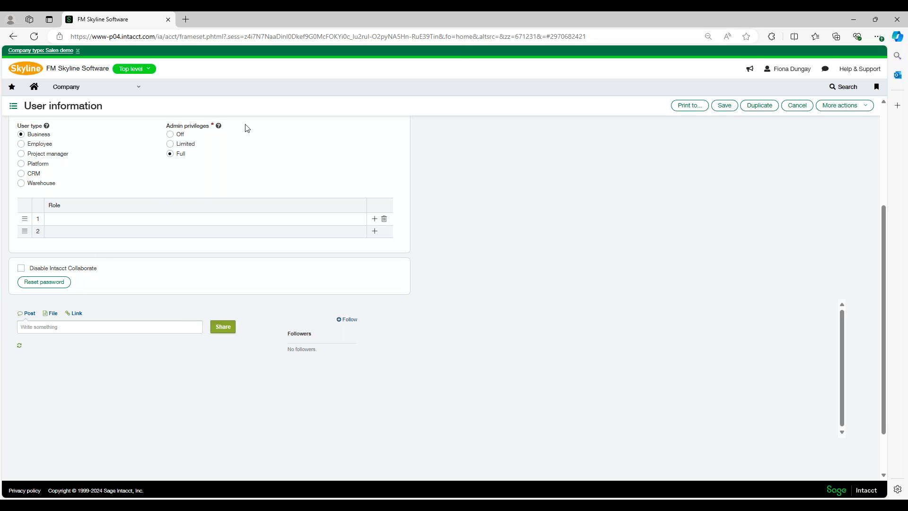
click(714, 108)
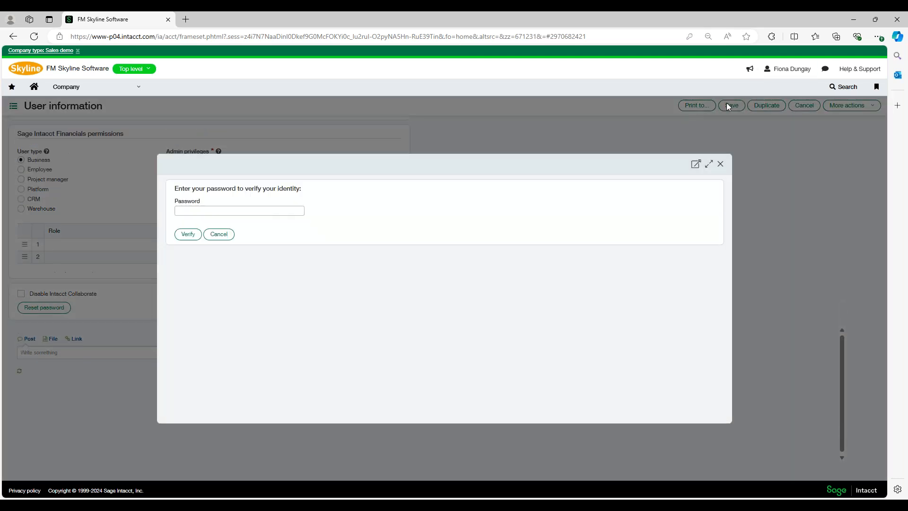
click(218, 234)
click(797, 106)
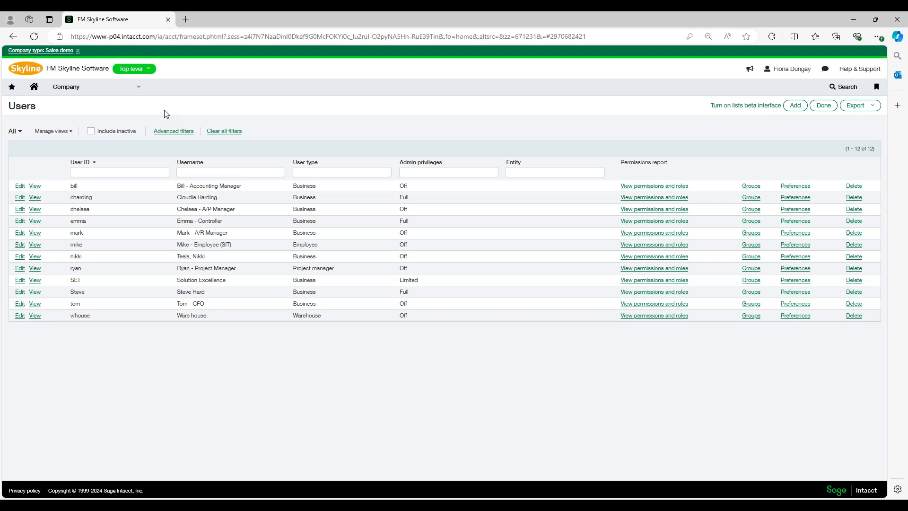
Open the Collaboration Center and review the What I Follow, To Me and All Company feeds and the people list.
click(823, 73)
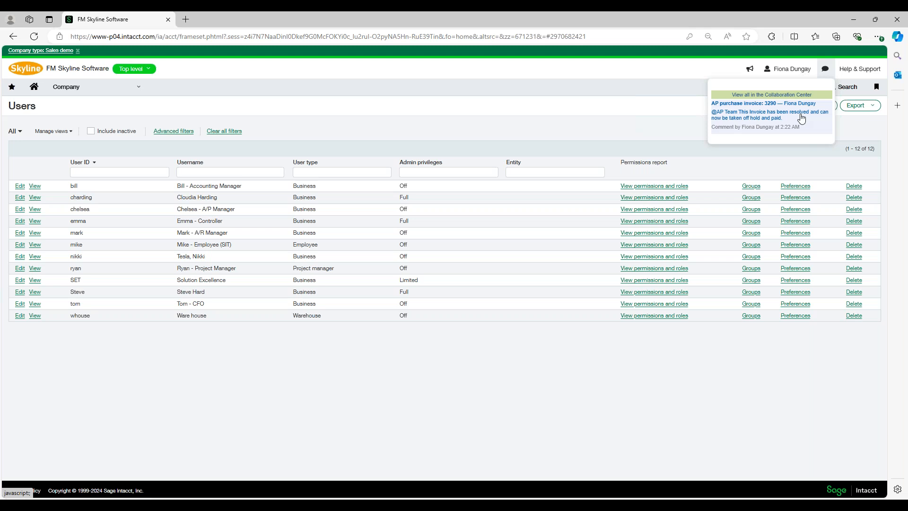
click(779, 96)
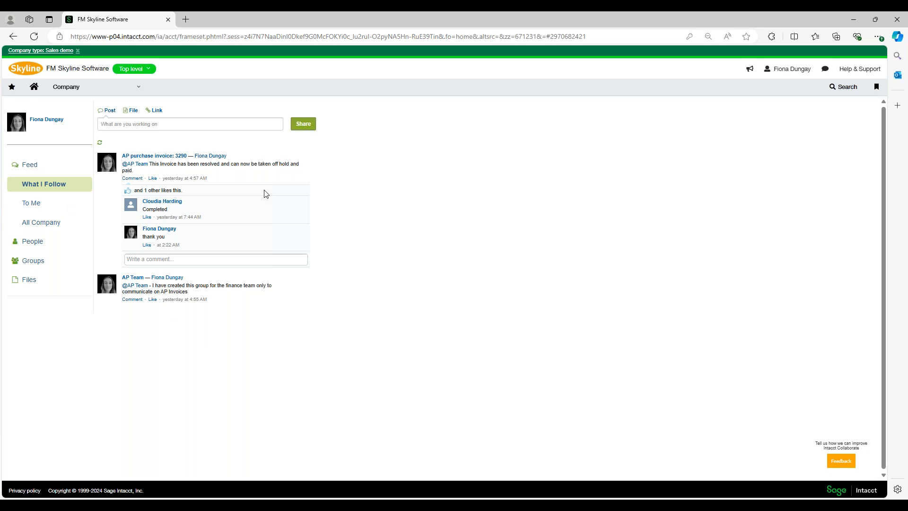
click(57, 206)
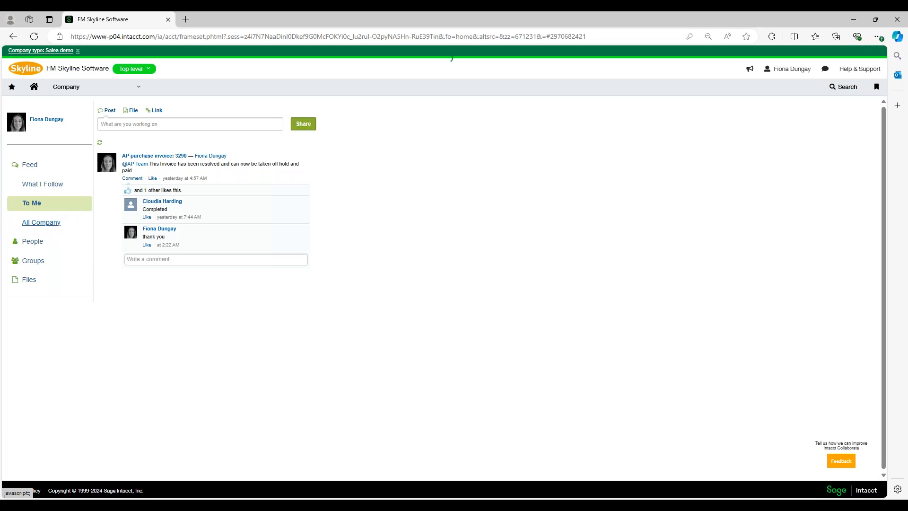
click(51, 226)
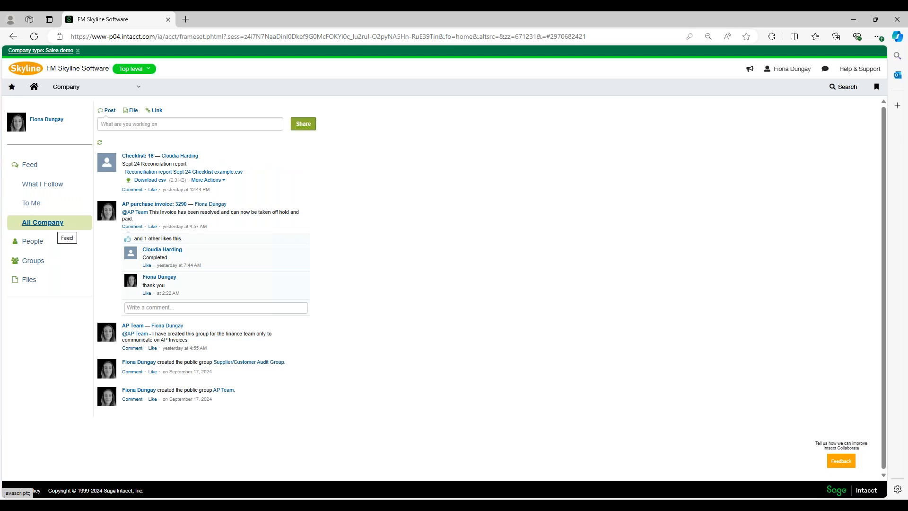
click(38, 242)
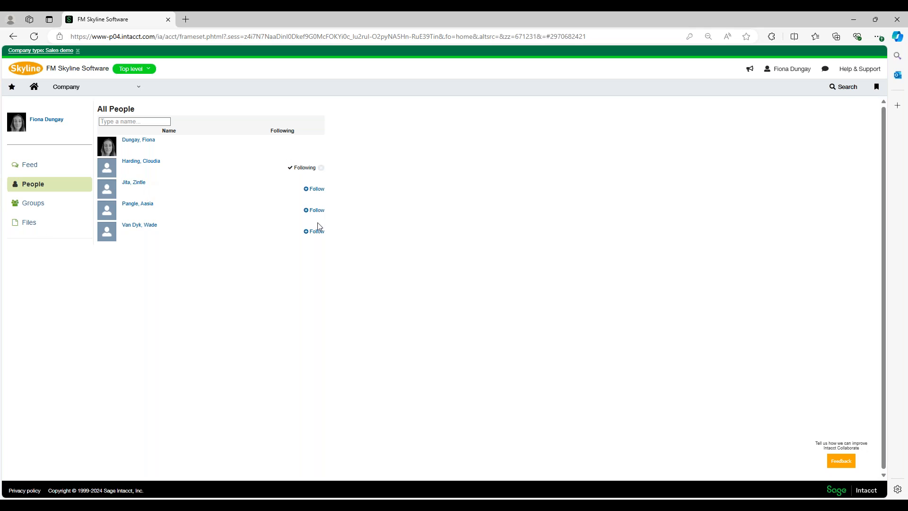
Review the AP Team group's feed and member roles, and return to the list of all groups.
click(41, 204)
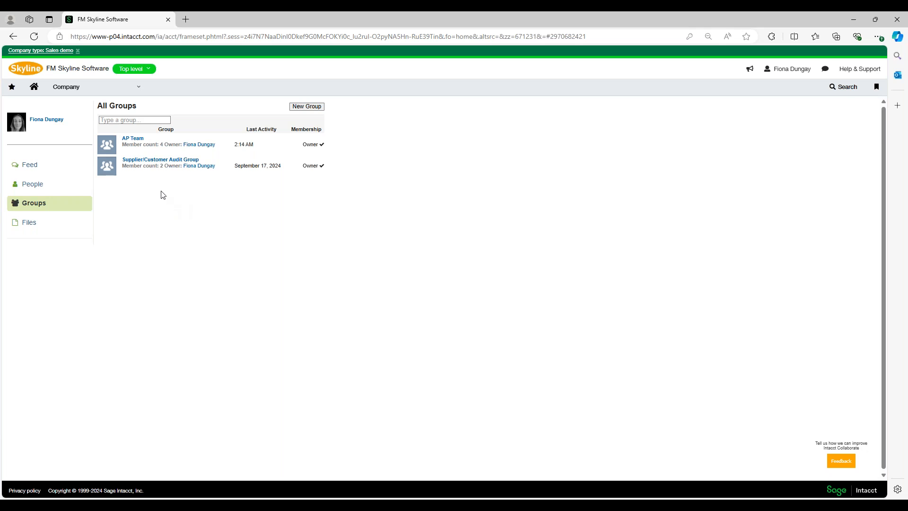
click(136, 140)
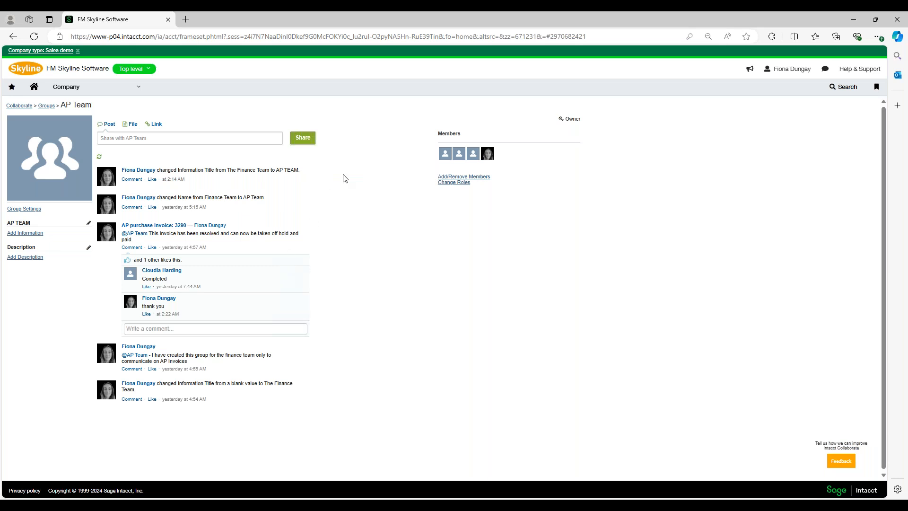
click(443, 184)
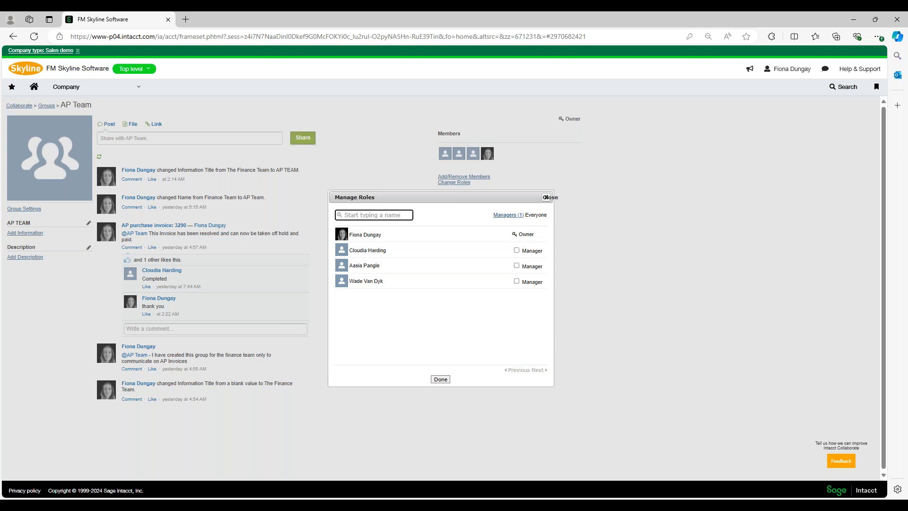
click(443, 380)
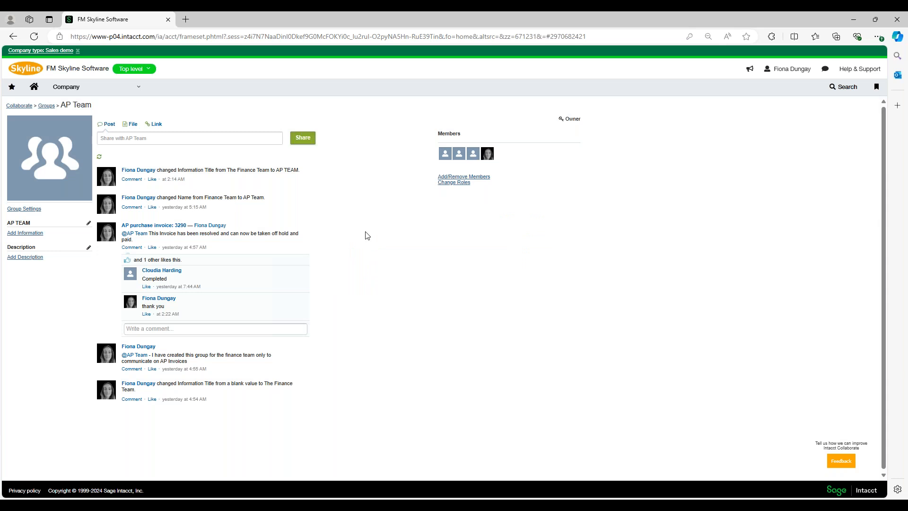
click(46, 105)
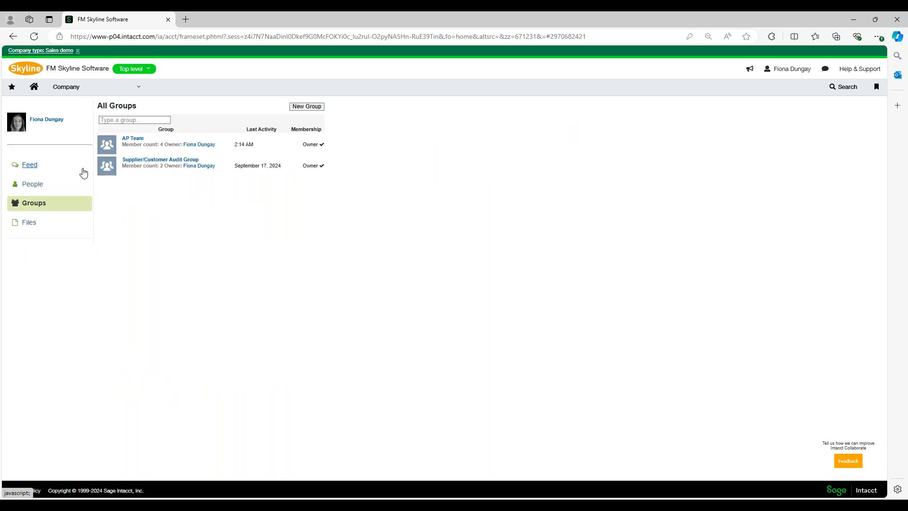
Create a public Collaborate group named AR TEAM that archives after 90 days without posts or comments.
click(313, 107)
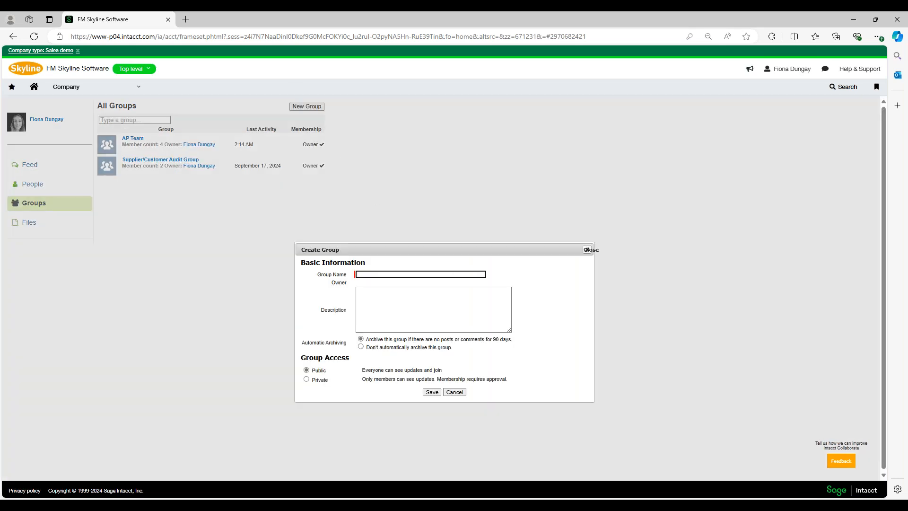
click(416, 277)
text(AR TEAM)
click(533, 283)
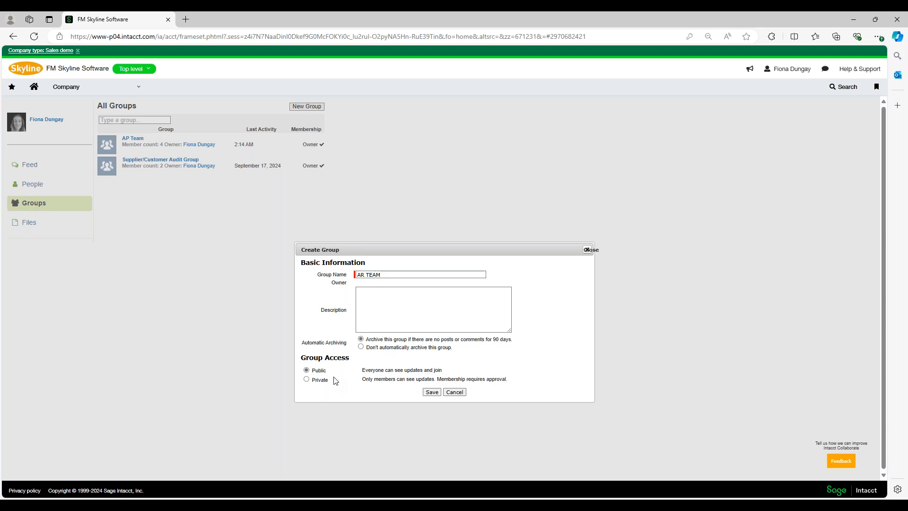
click(431, 392)
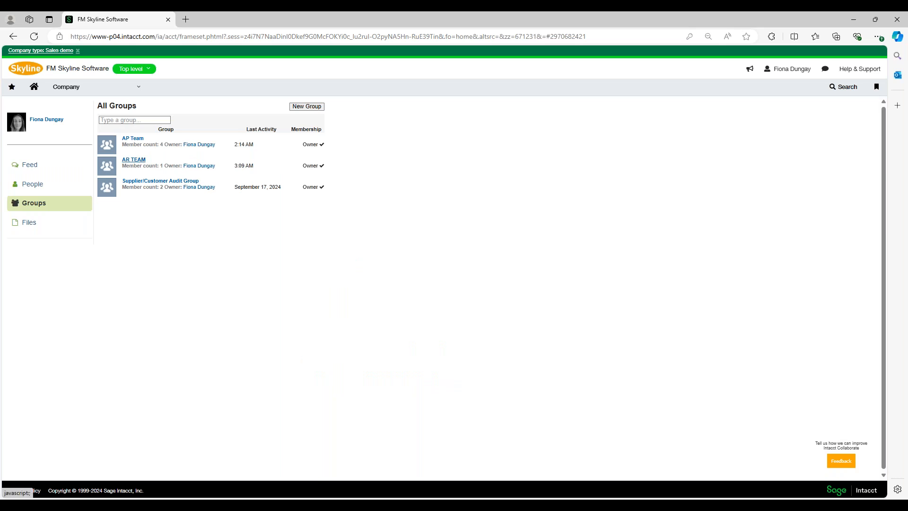
Add the first and last available people in the everyone list as members of the AR TEAM group.
click(134, 160)
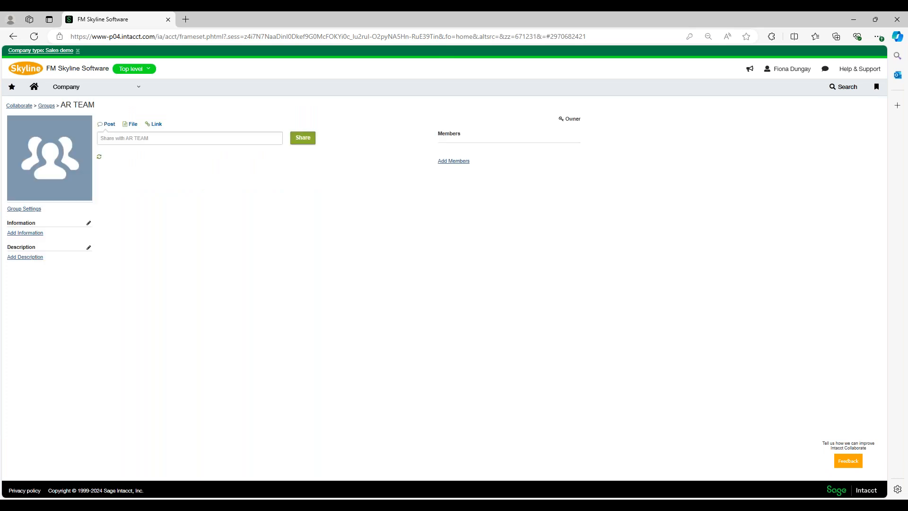
click(454, 160)
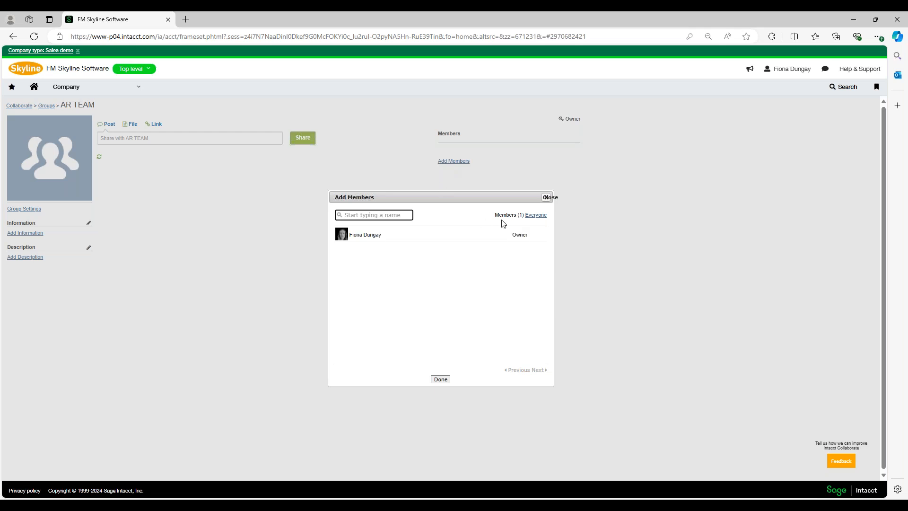
click(536, 215)
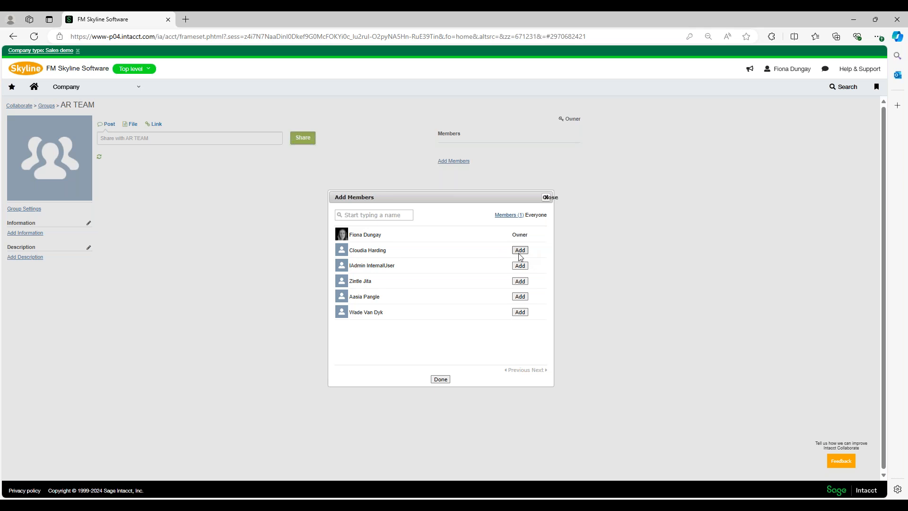
click(520, 250)
click(520, 312)
click(442, 379)
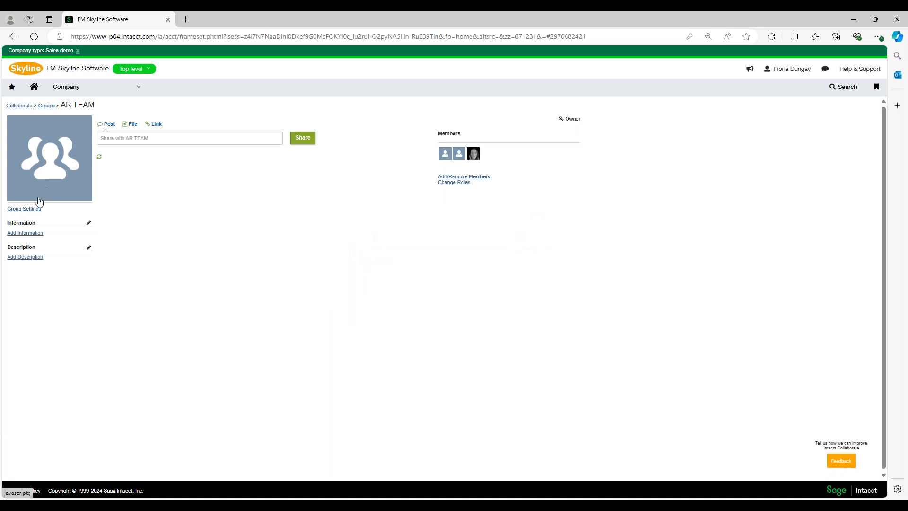
Review the AR TEAM group's settings and description editor without editing them, and return to the list of all groups.
click(25, 210)
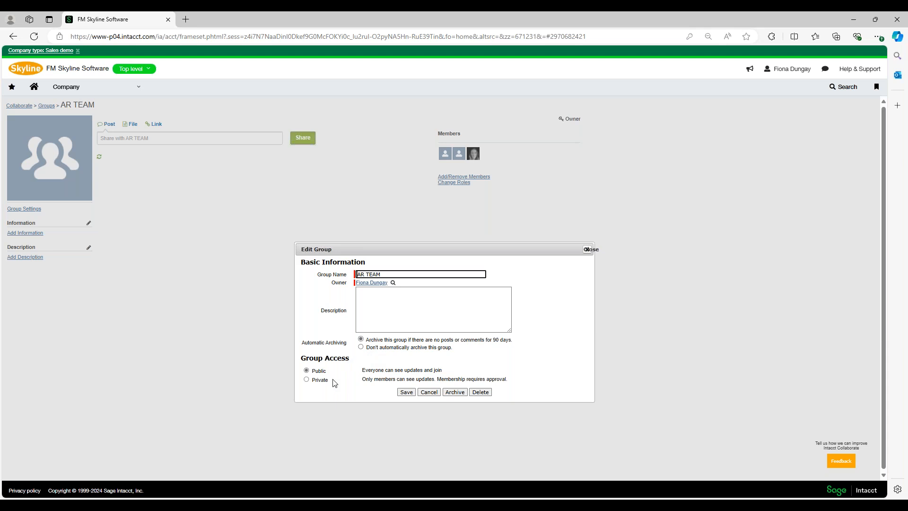
click(413, 395)
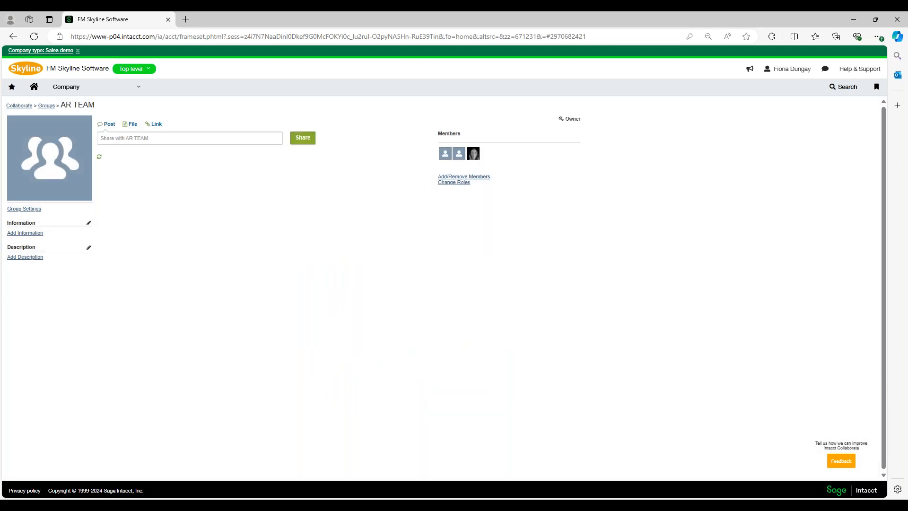
click(22, 257)
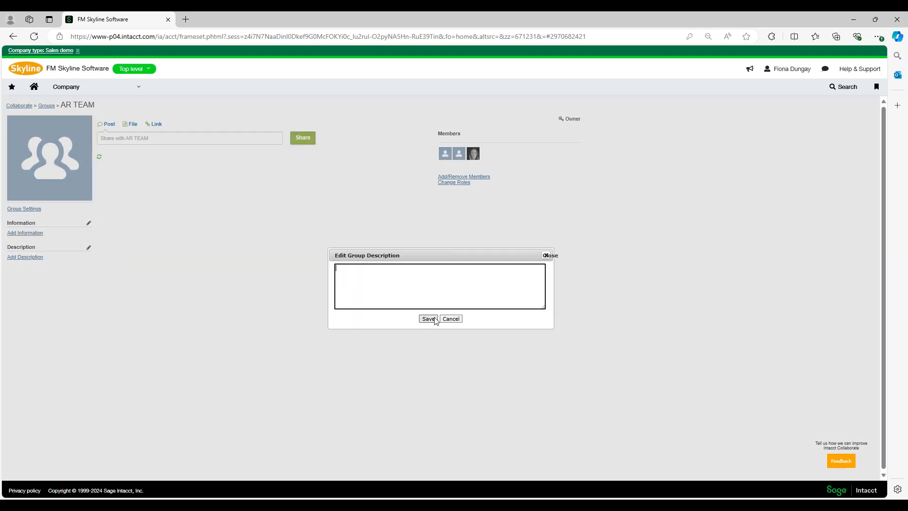
click(450, 318)
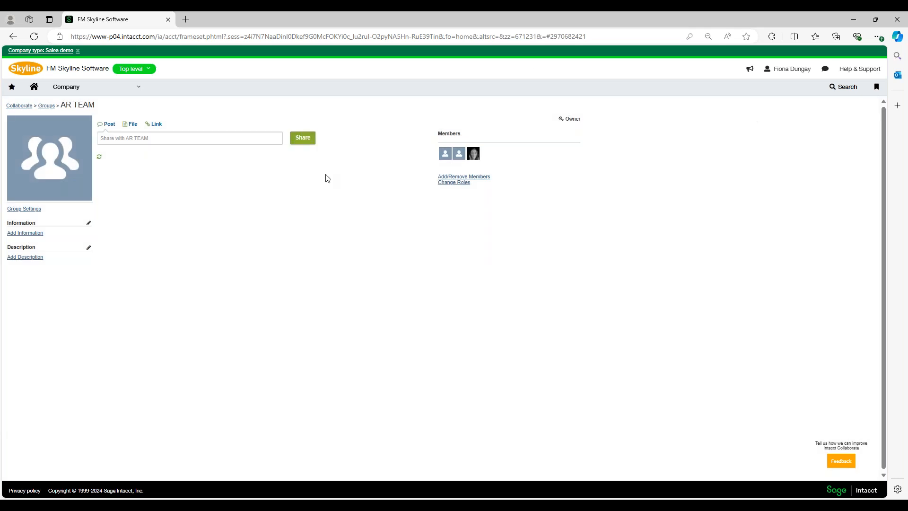
click(46, 107)
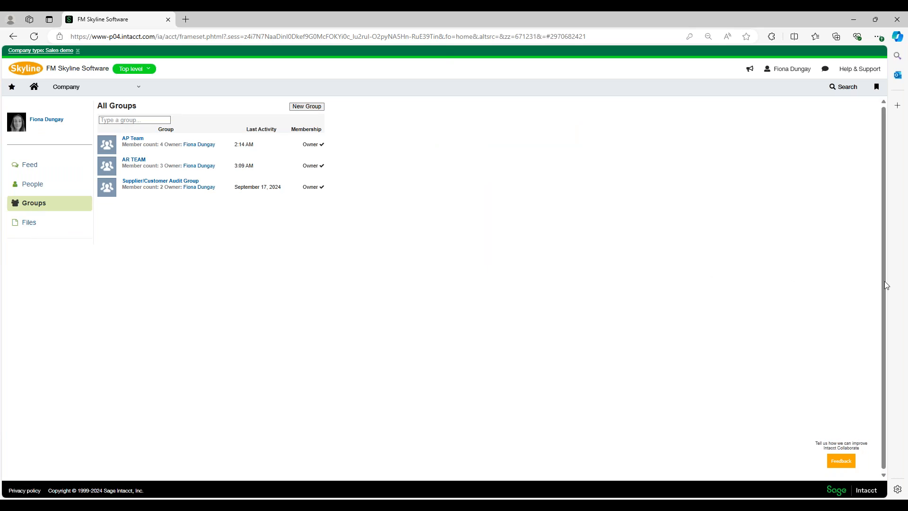
Review the files owned by the current user, the followed feed, and the profile picture and email notification preferences.
click(30, 225)
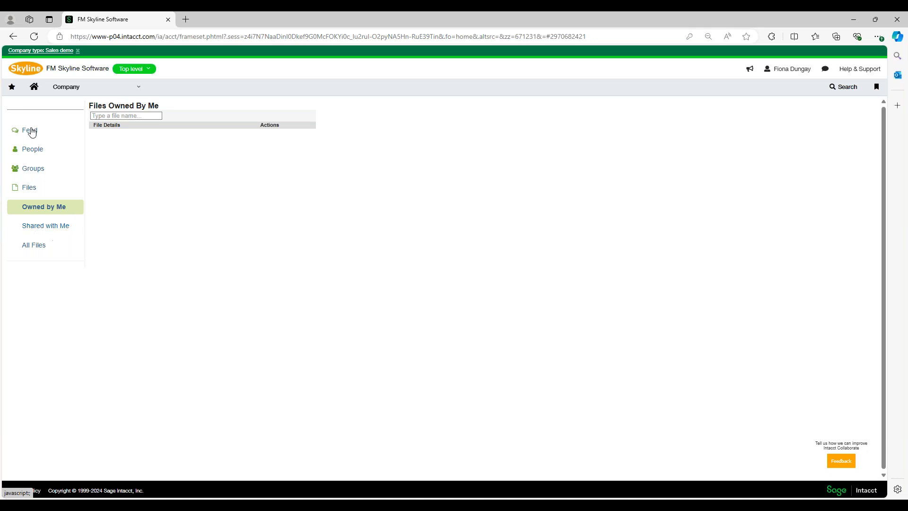
click(29, 130)
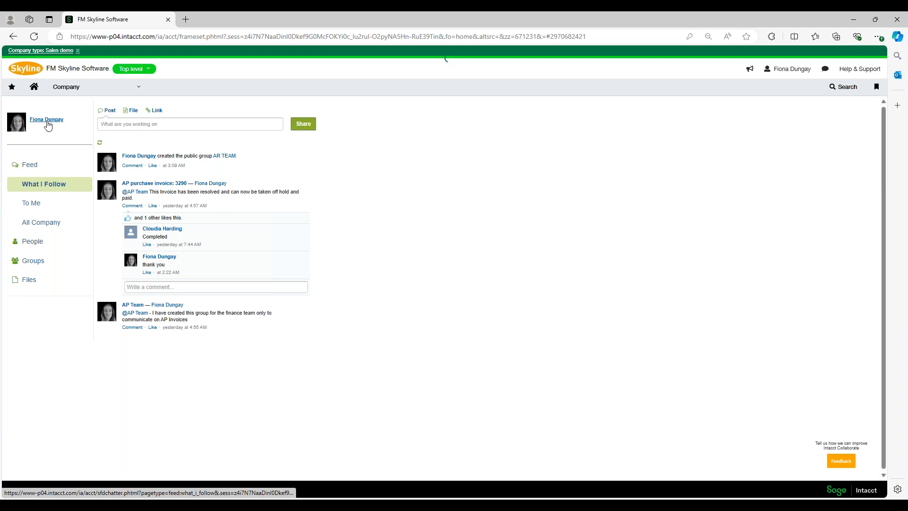
click(46, 120)
scroll(156, 333, down, 5)
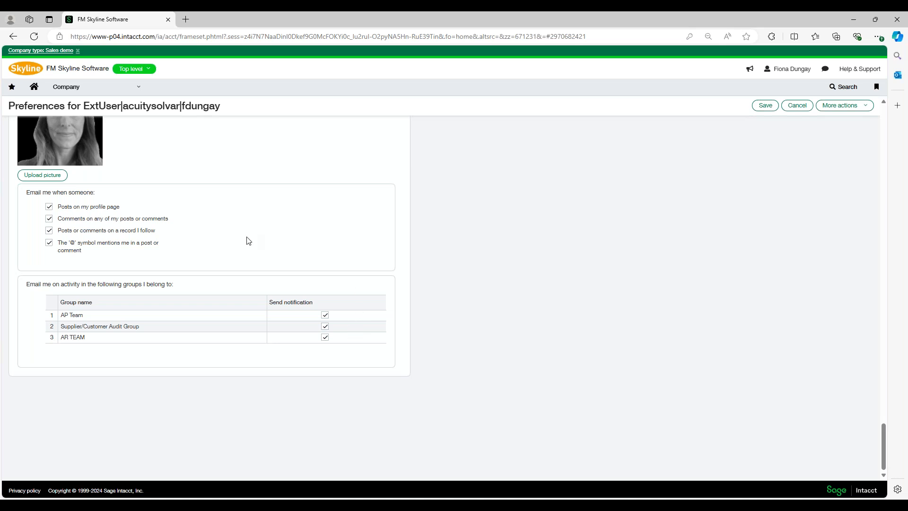
scroll(247, 238, up, 2)
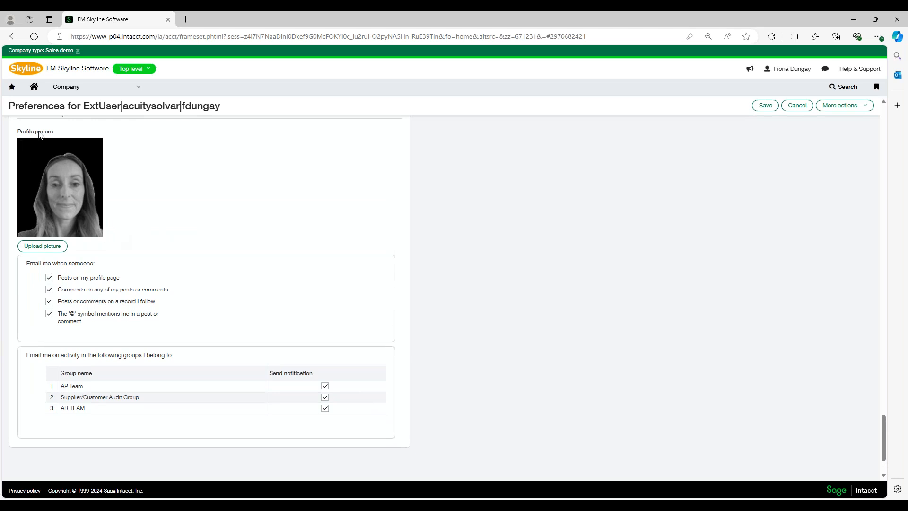
Open AP purchase invoice APINVNO123 for editing from the Accounts Payable invoices and start a post in its collaboration feed.
click(69, 92)
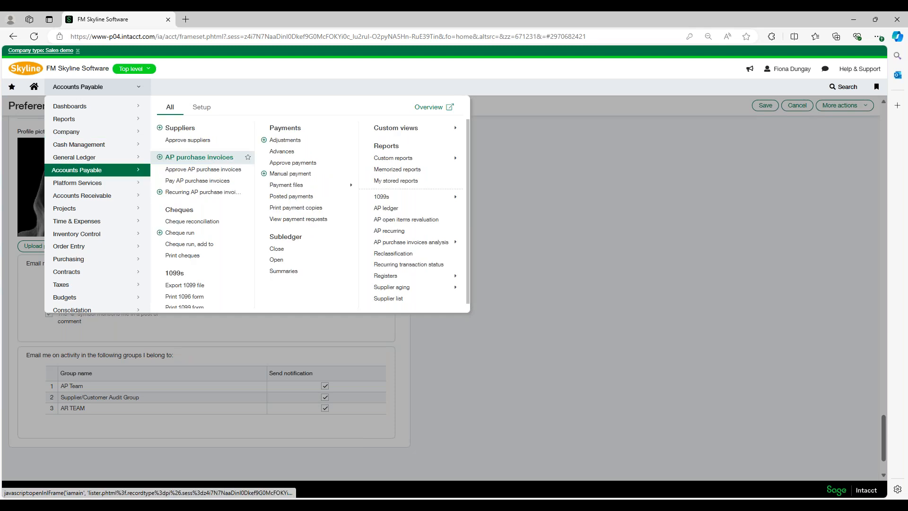
click(198, 151)
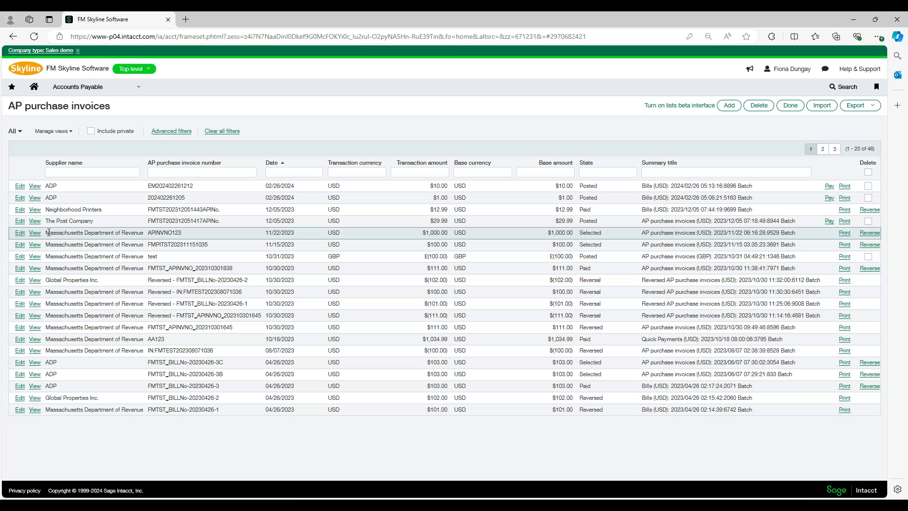
click(20, 233)
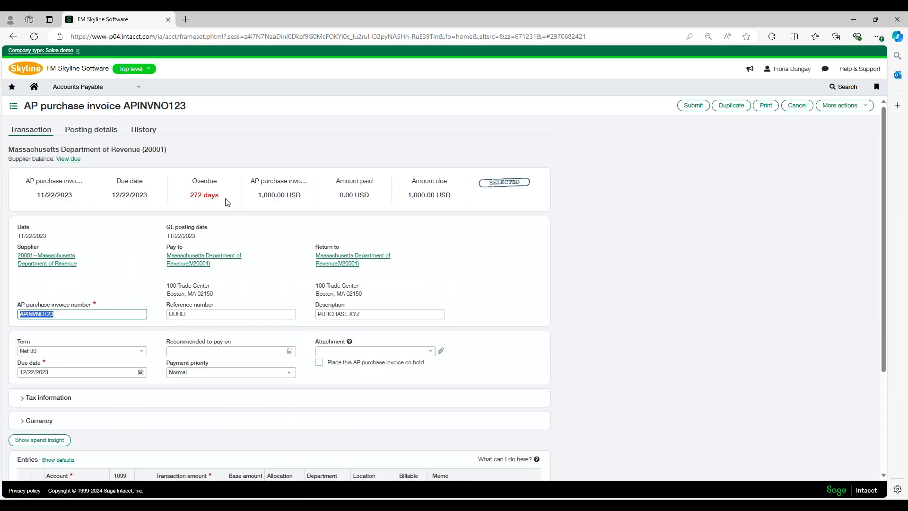
scroll(231, 209, down, 5)
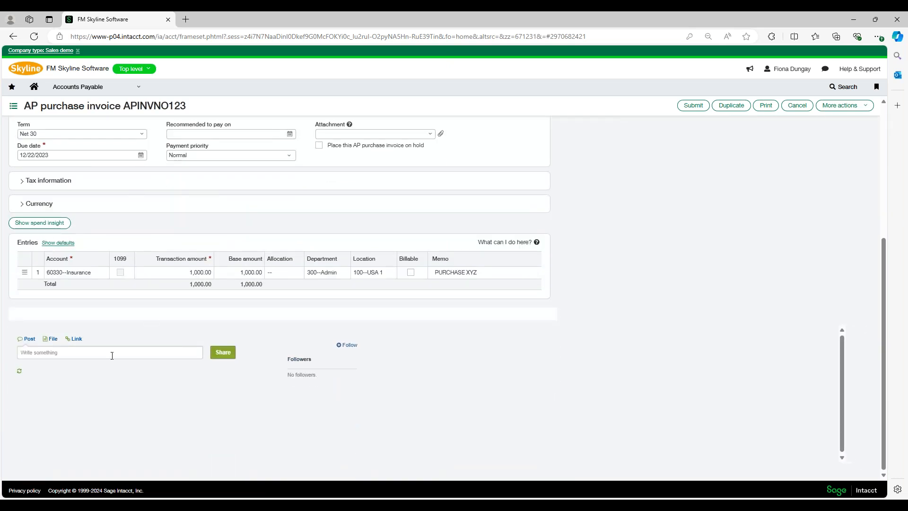
click(84, 356)
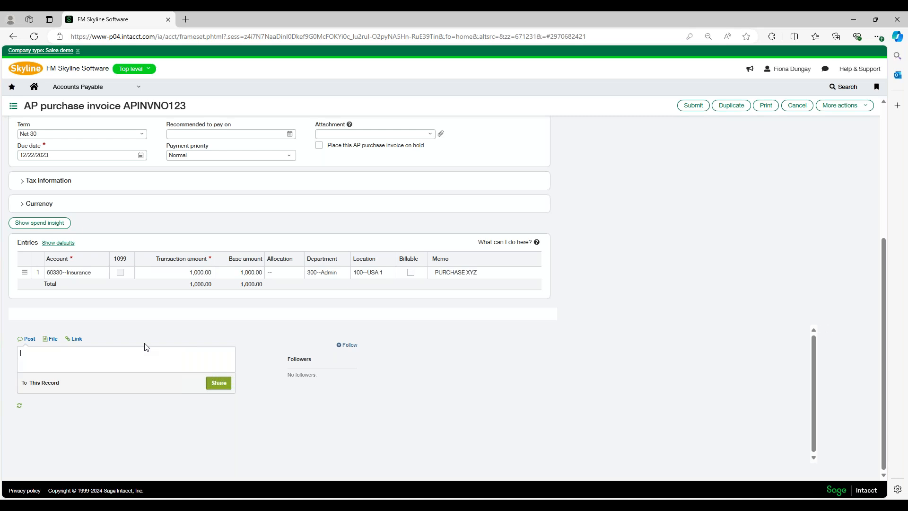
text(@AR)
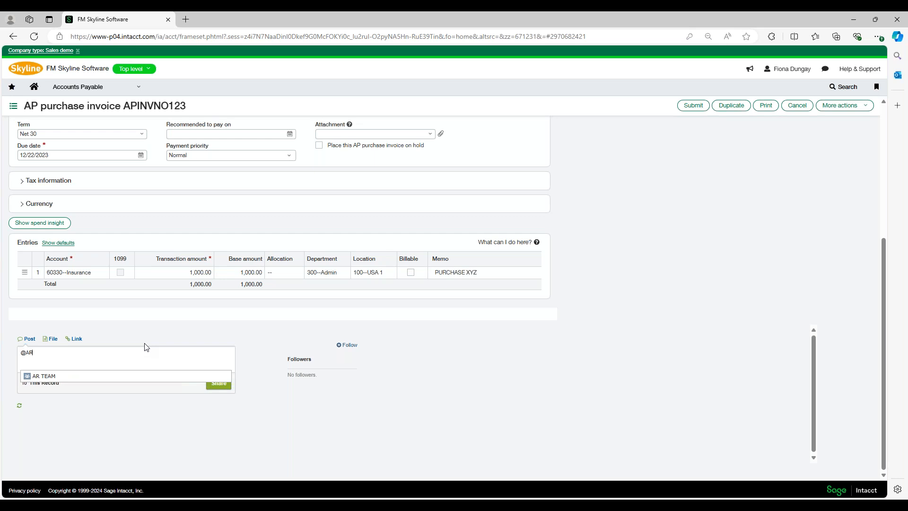
key(BackSpace)
key(BackSpace)
text(A)
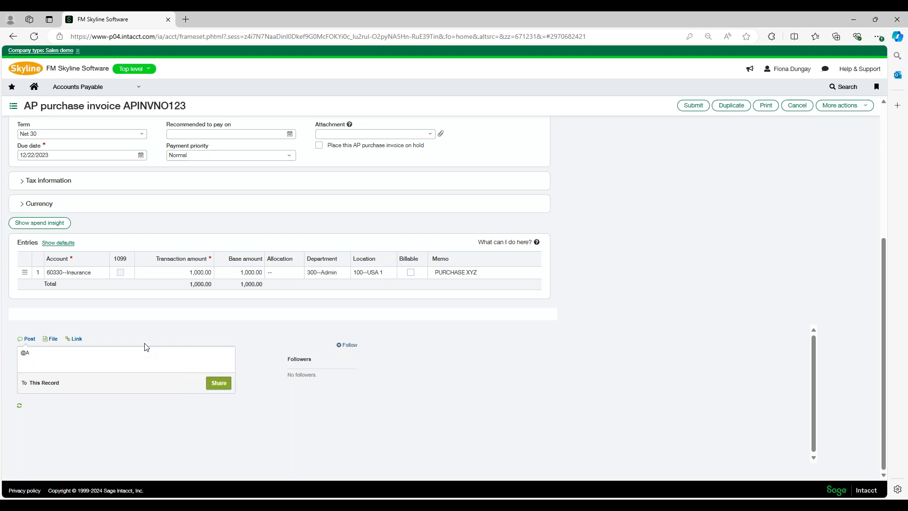
text(C)
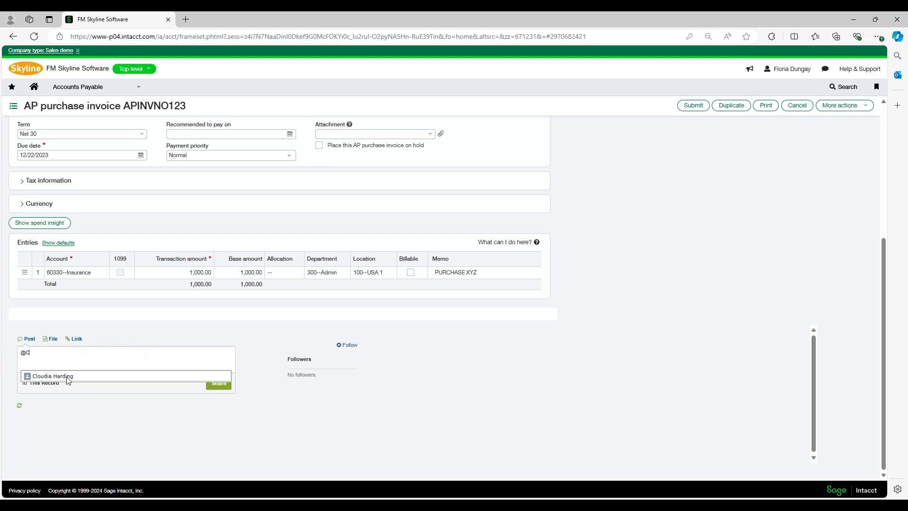
click(67, 376)
drag(67, 352, 28, 353)
key(BackSpace)
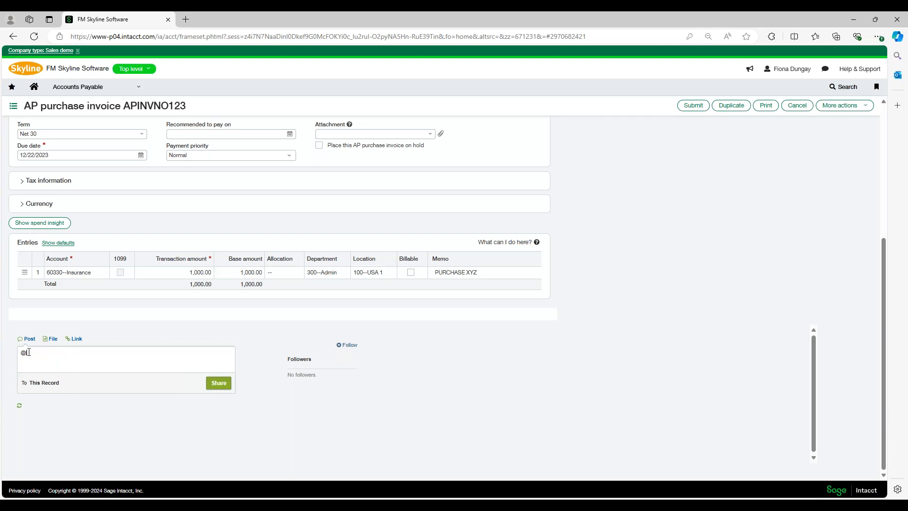
Share a post on the invoice that mentions AP Team and reads "Please can this invoice be paid.".
text(AP)
click(81, 378)
text(Please can this invoice be paid.)
click(215, 384)
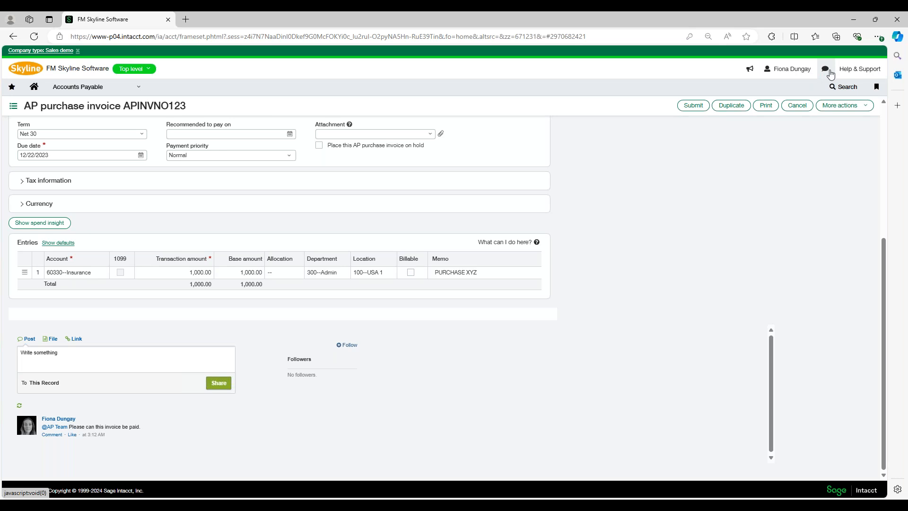
Return to the AP purchase invoices list and view the recent collaboration notifications.
click(831, 74)
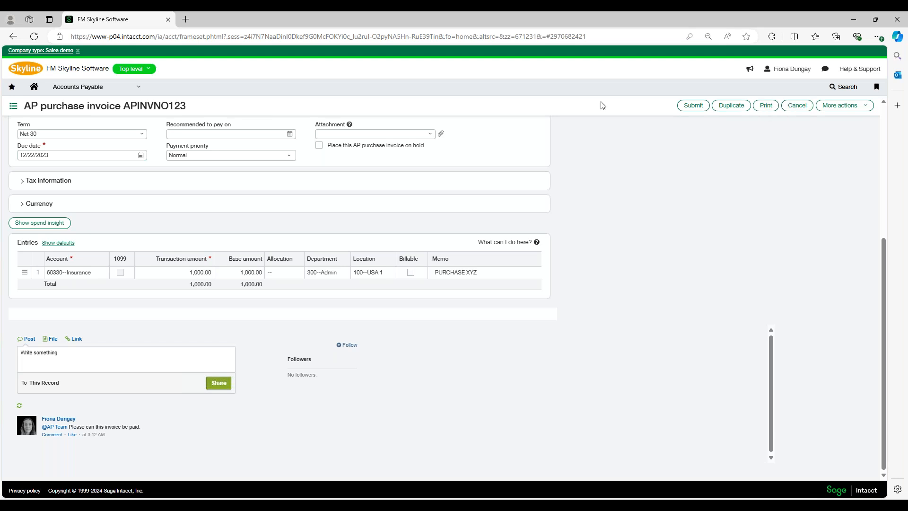
click(13, 37)
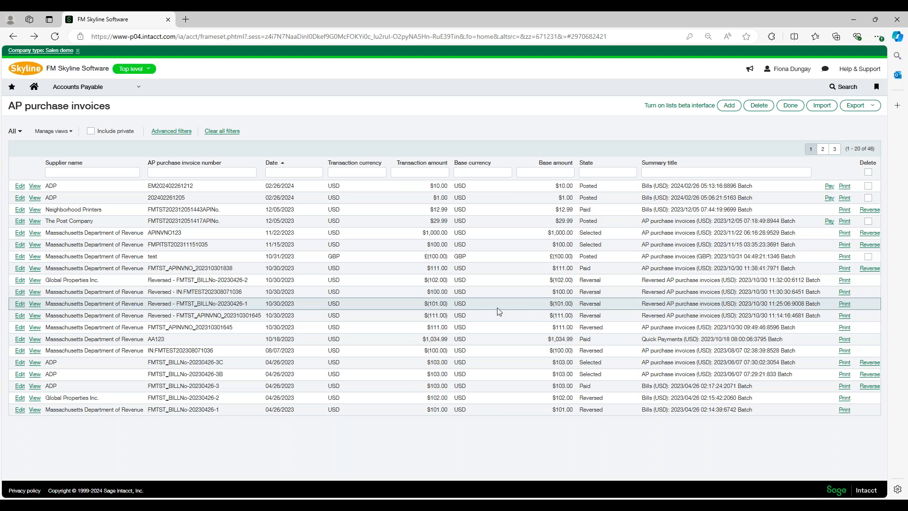
click(825, 71)
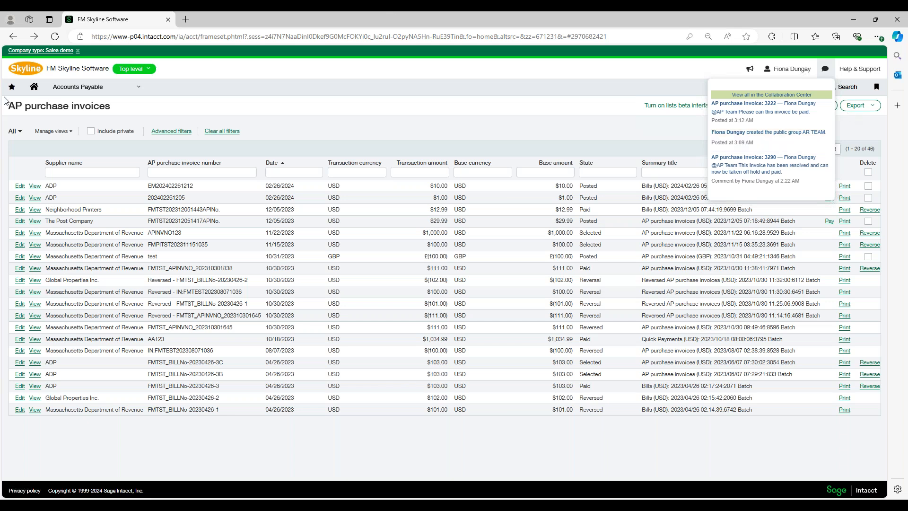
Open the Worldwide Commercial supplier record from Accounts Payable at its collaboration feed.
click(71, 89)
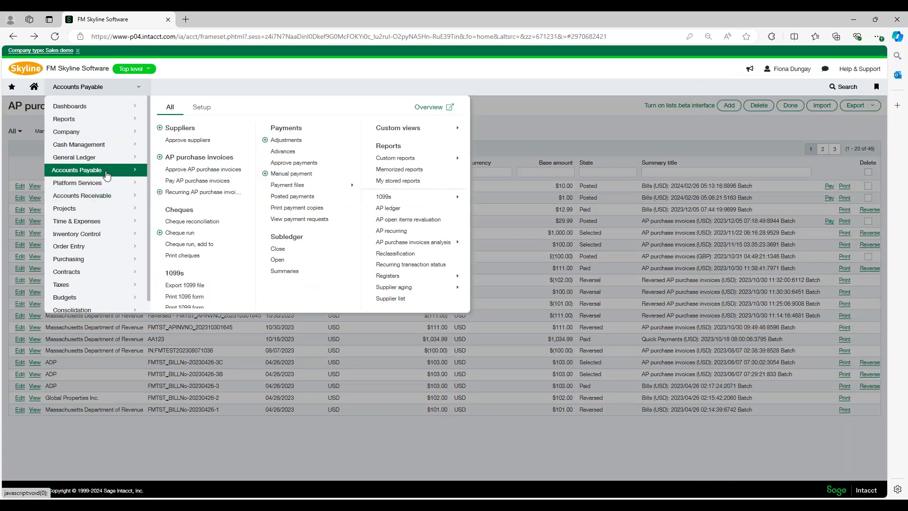
click(175, 127)
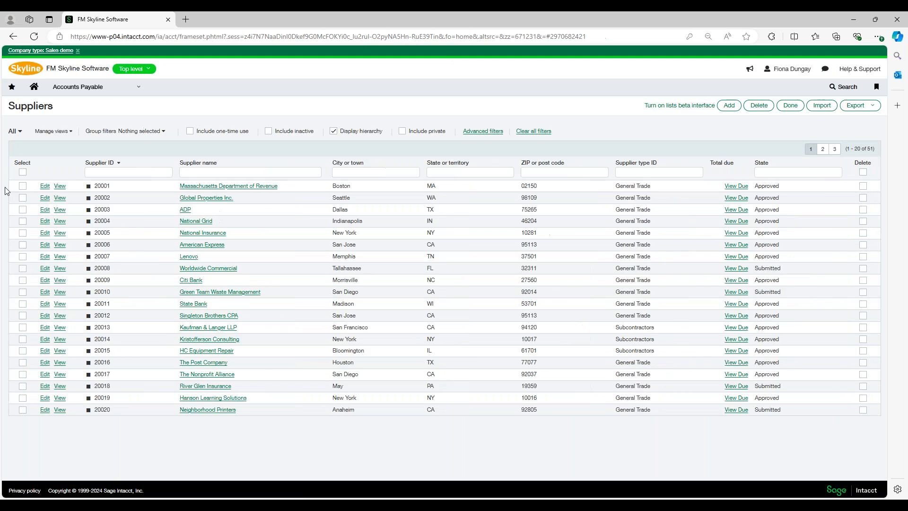
click(87, 85)
click(178, 124)
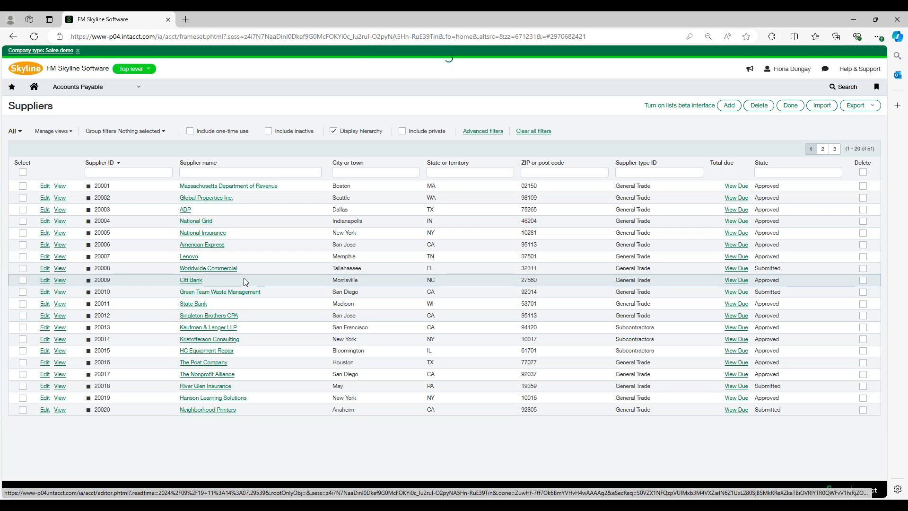
scroll(246, 282, down, 5)
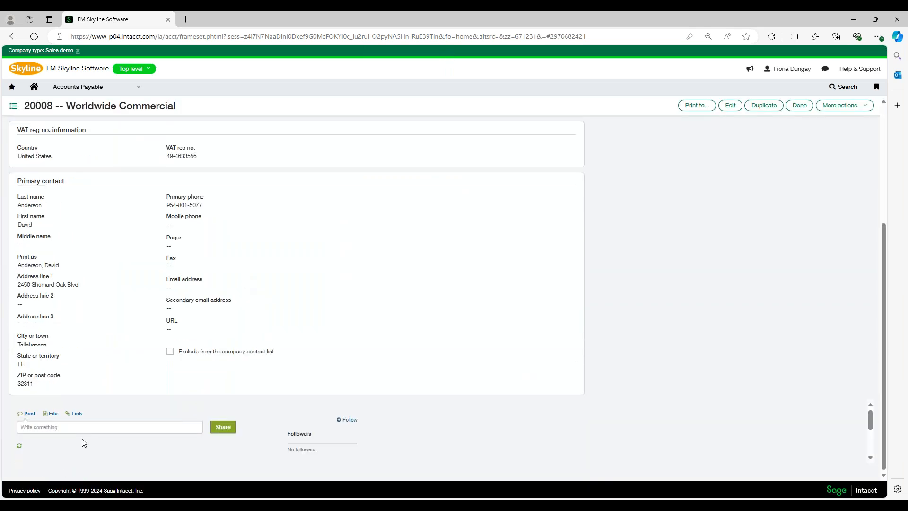
Share a post on the supplier record addressing a colleague with "this supplier can npw be approved - see attachement".
click(94, 427)
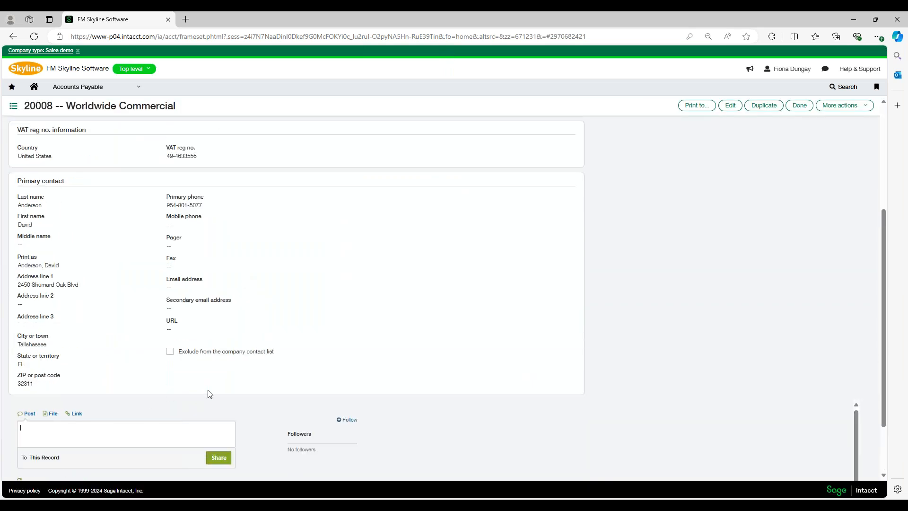
text(@d)
text(loudia)
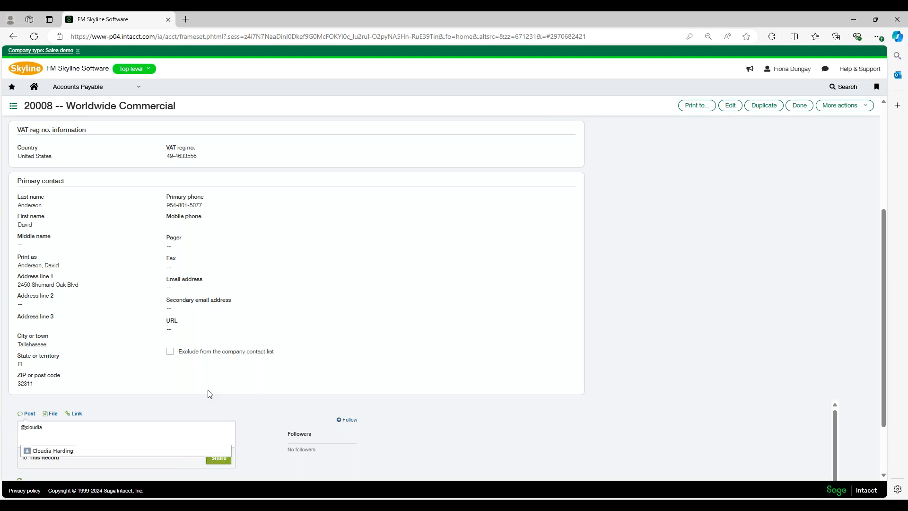
text( this supplier can npw be approved - see attacheme)
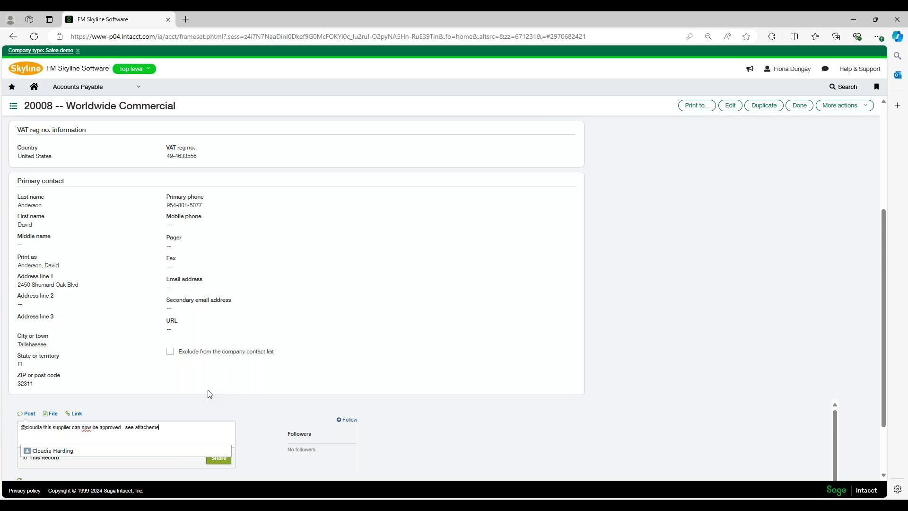
text(mt)
click(216, 460)
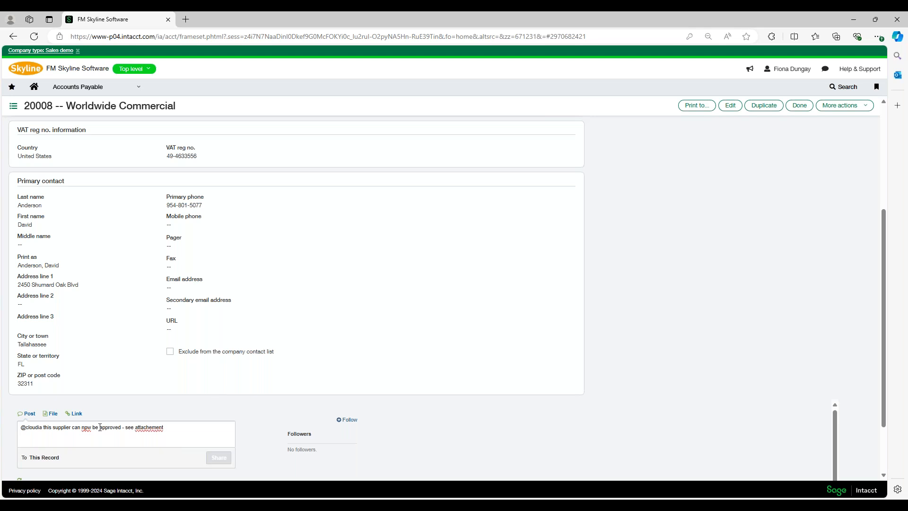
Choose the Collab test Word document as a file for the supplier's feed, and close the supplier record.
click(53, 415)
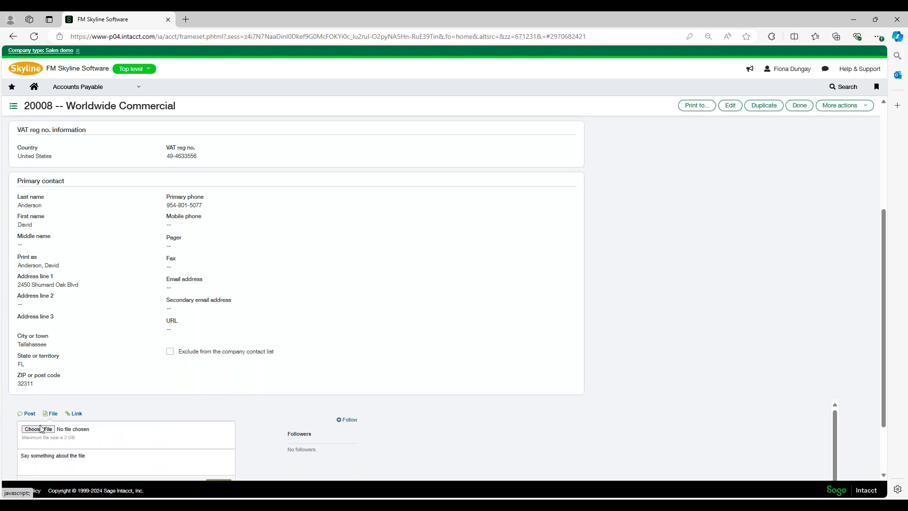
click(43, 429)
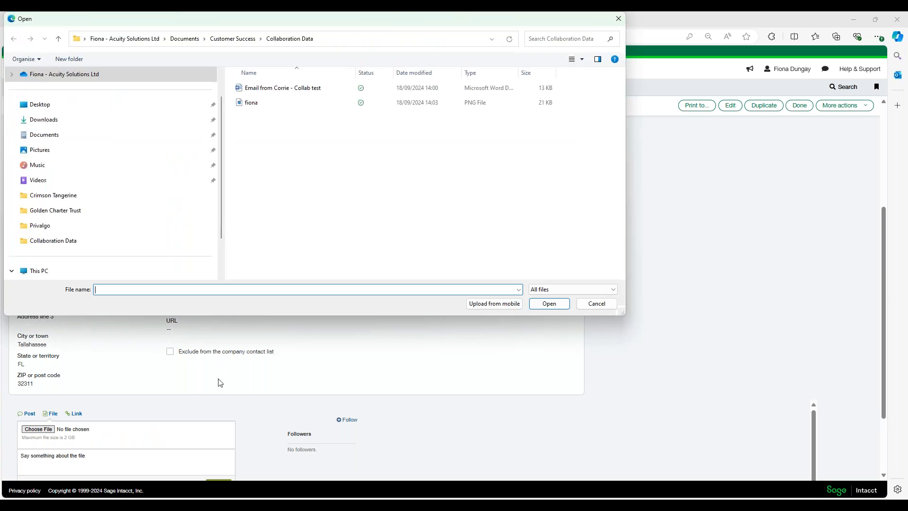
click(306, 91)
click(547, 305)
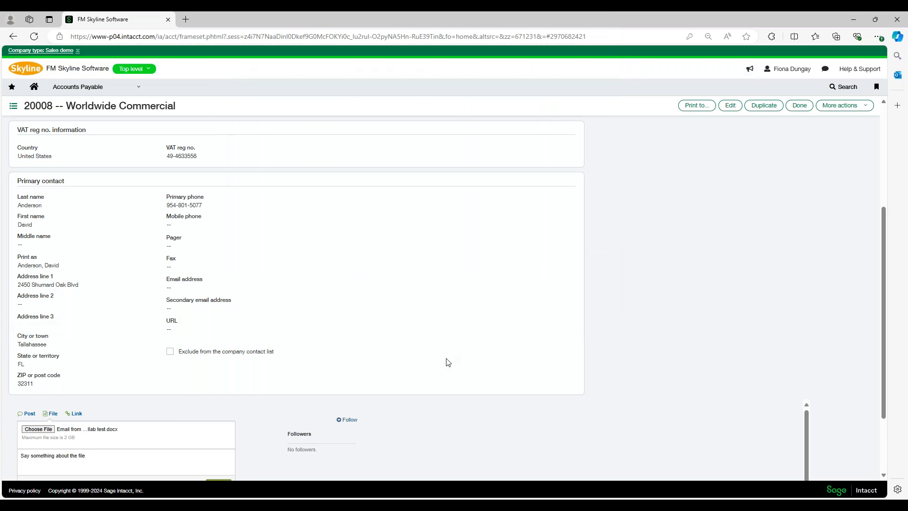
scroll(448, 362, down, 2)
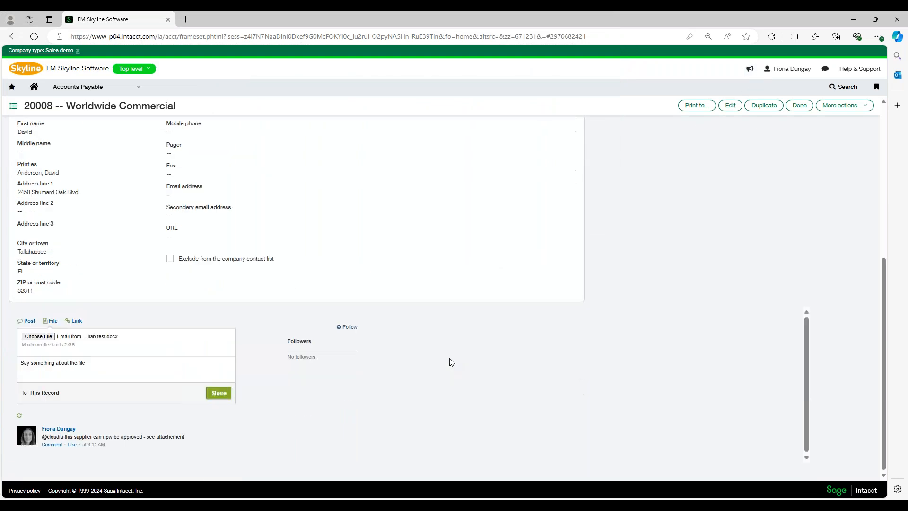
click(799, 105)
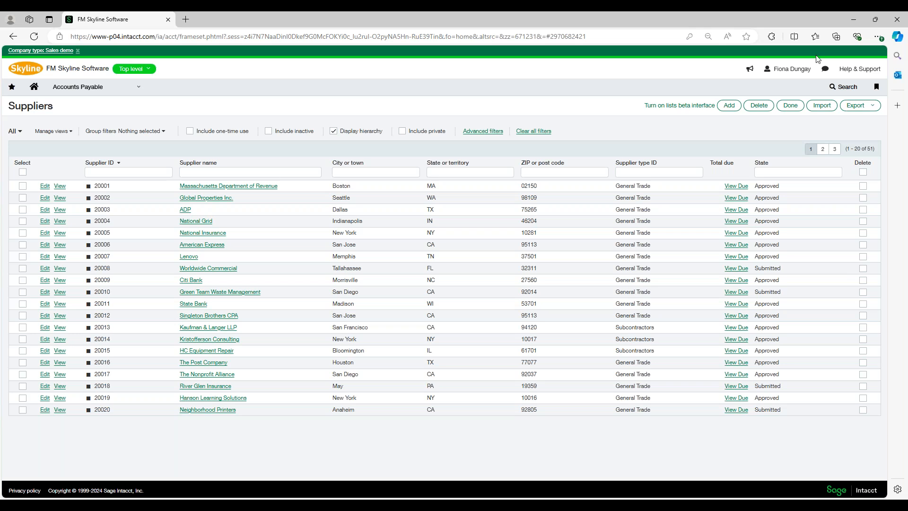
Open the AP Manager dashboard from the Sage Standard Dashboards.
click(72, 89)
mouse_move(90, 106)
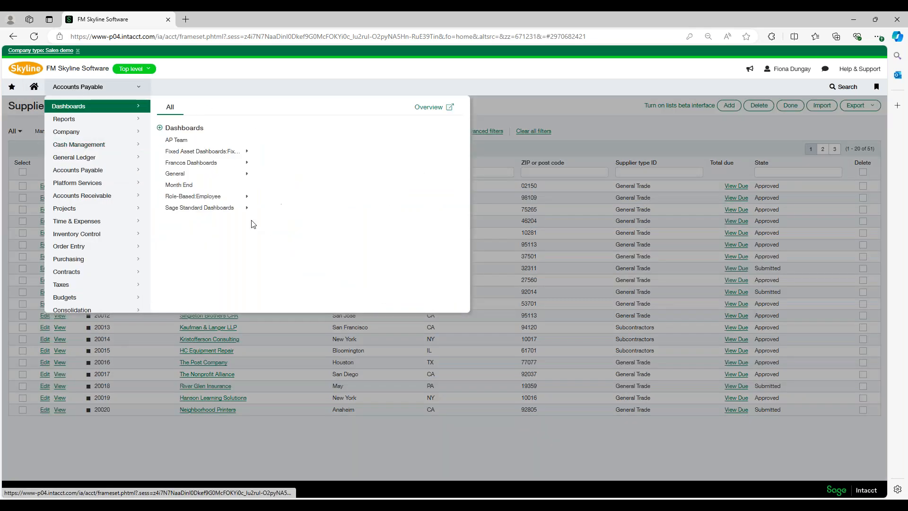
mouse_move(209, 211)
click(283, 195)
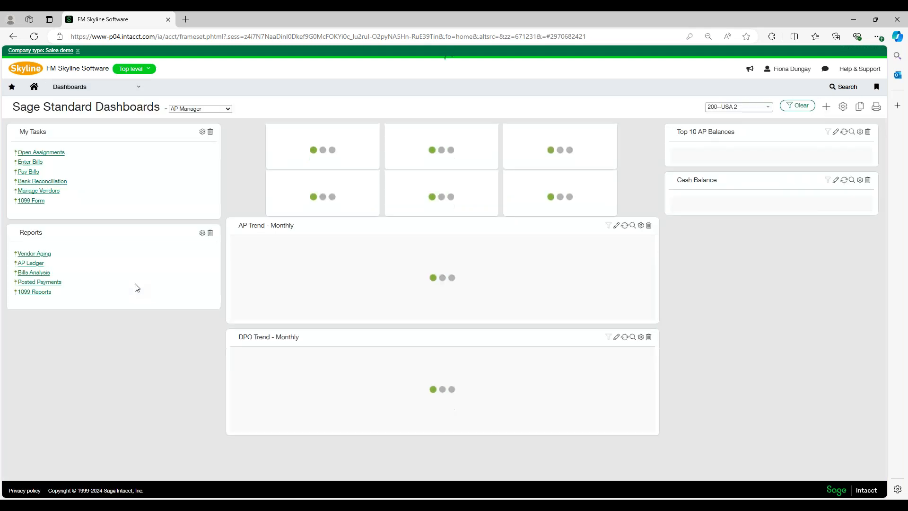
Add a Collaboration feed component to the AP Manager dashboard.
click(825, 108)
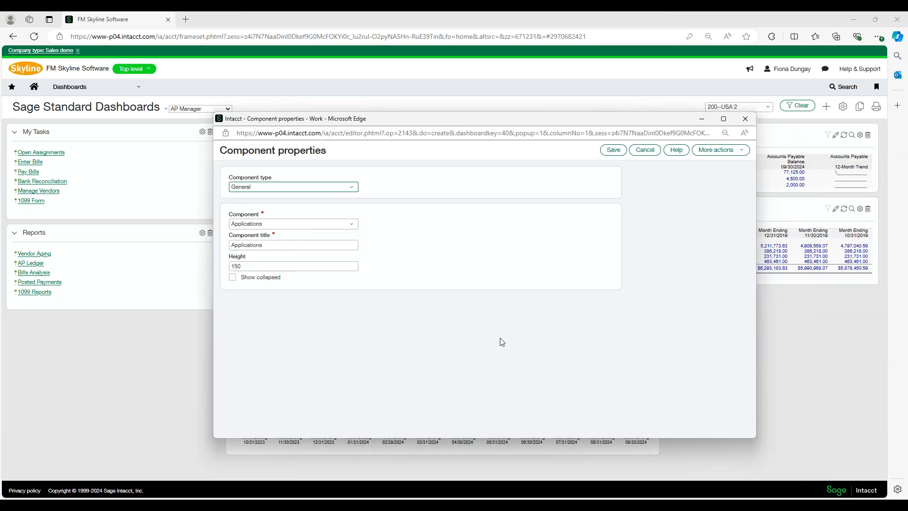
click(307, 189)
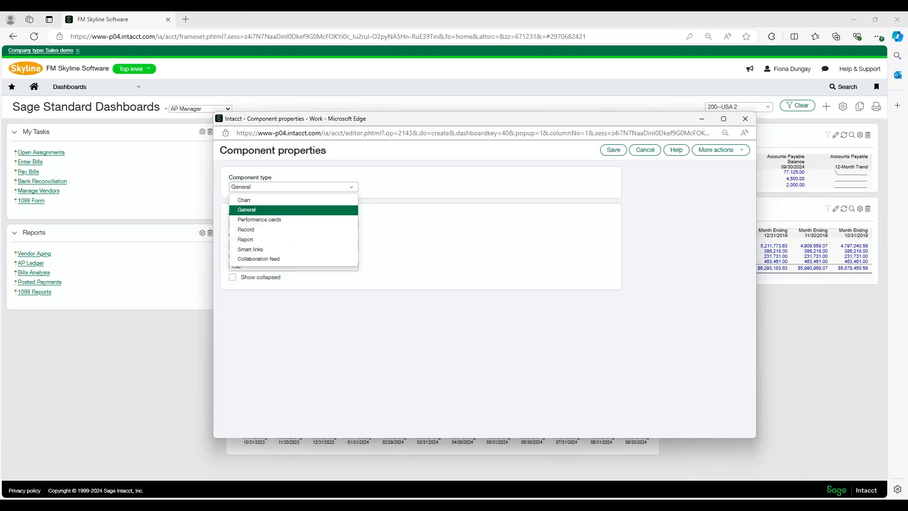
click(290, 257)
click(613, 150)
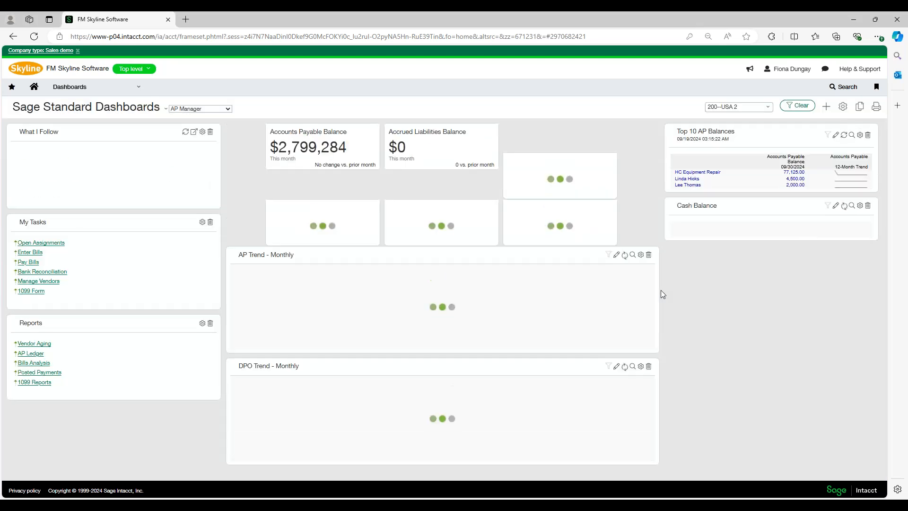
Look through the posts in the What I Follow feed on the AP Manager dashboard.
drag(211, 160, 208, 178)
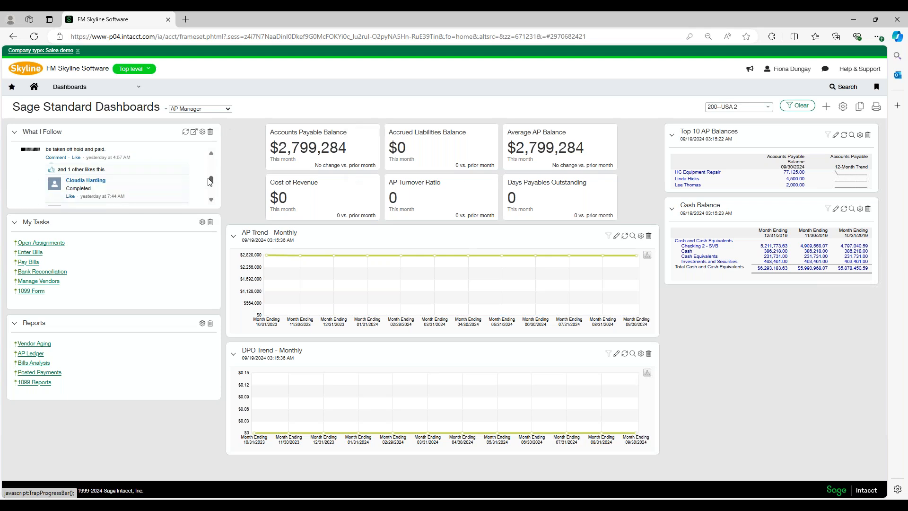
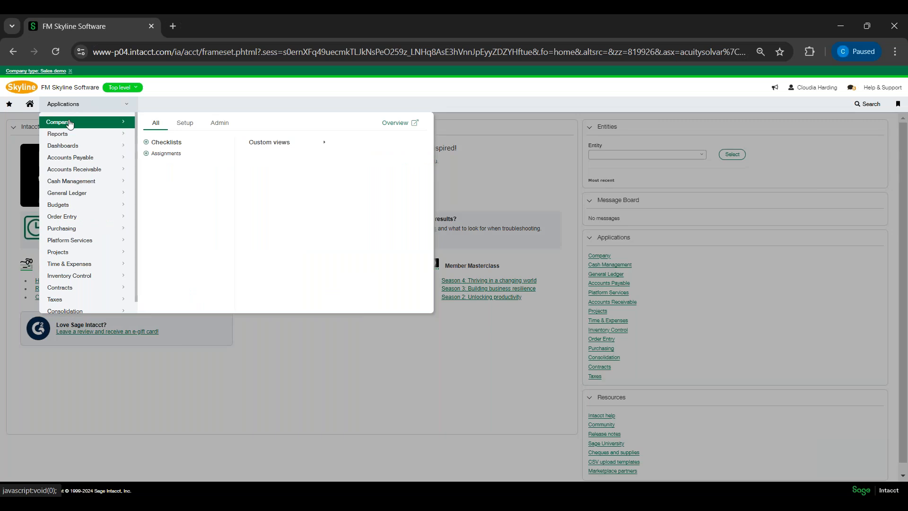
Open the company's Checklist options for editing and save them with the default user restrictions for checklists and assignments.
click(190, 128)
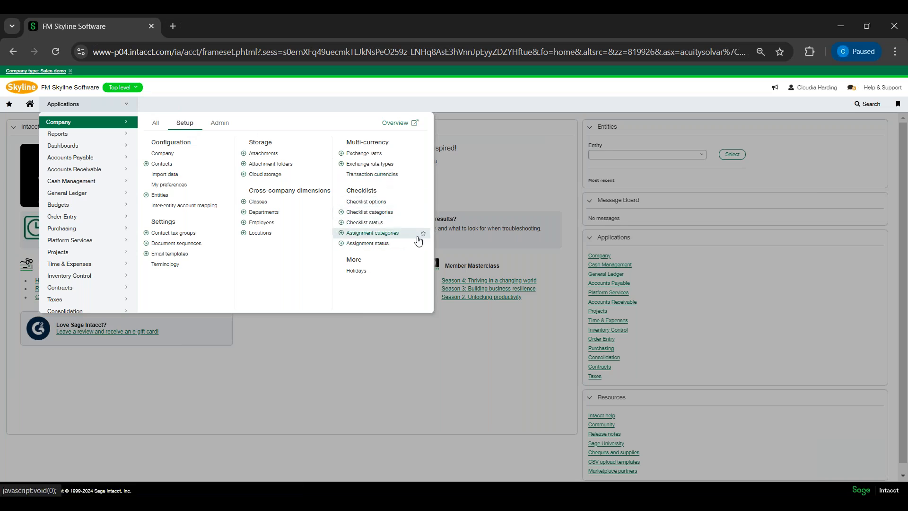
click(403, 206)
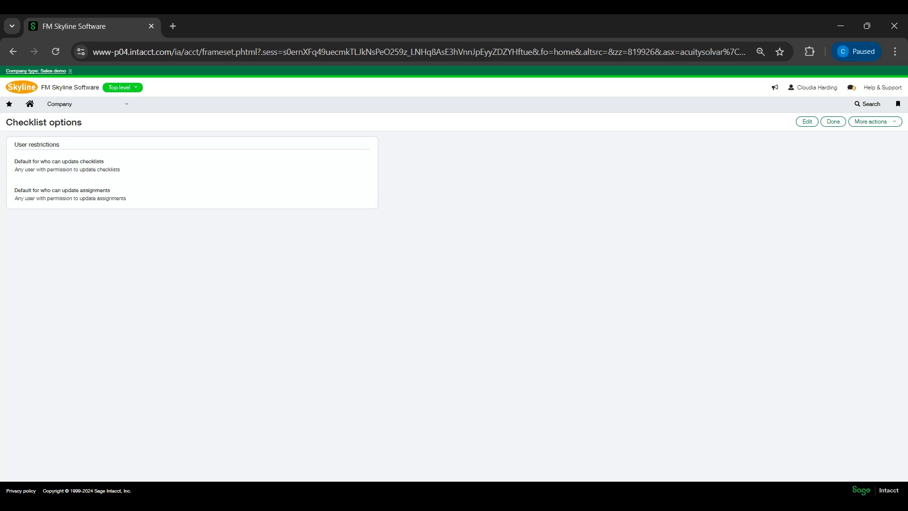
click(806, 122)
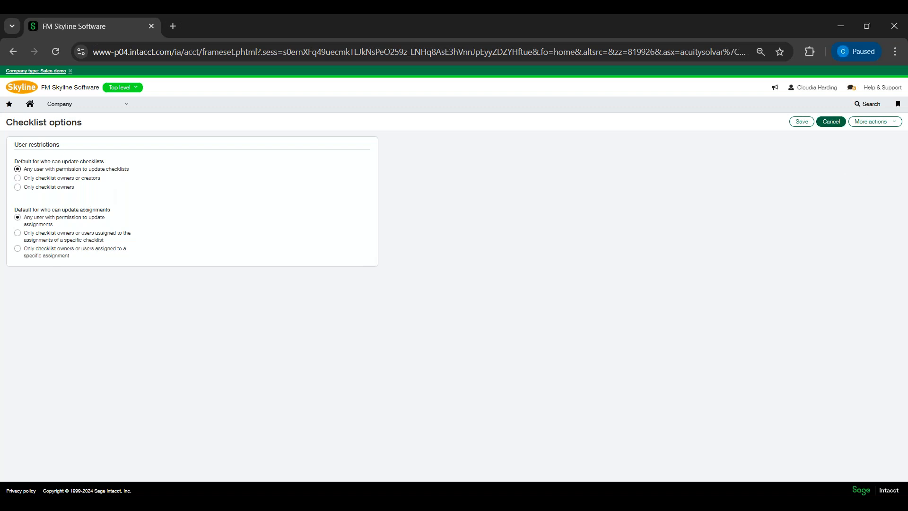
click(802, 121)
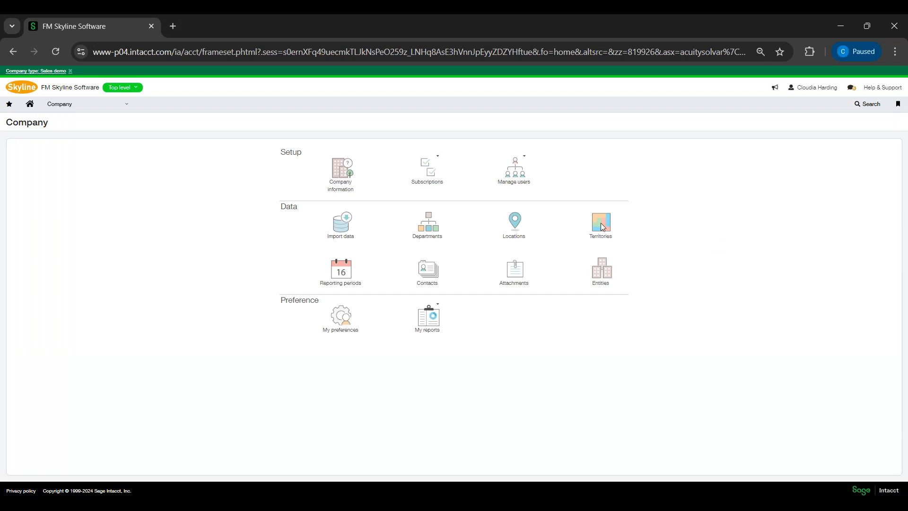
Review the Checklist categories list and the blank form for adding a category, leaving it without saving.
click(127, 112)
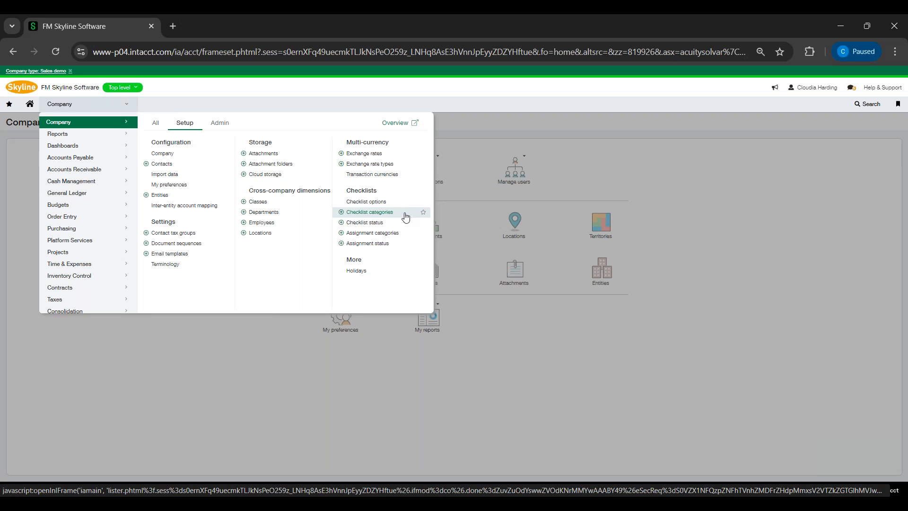
click(405, 217)
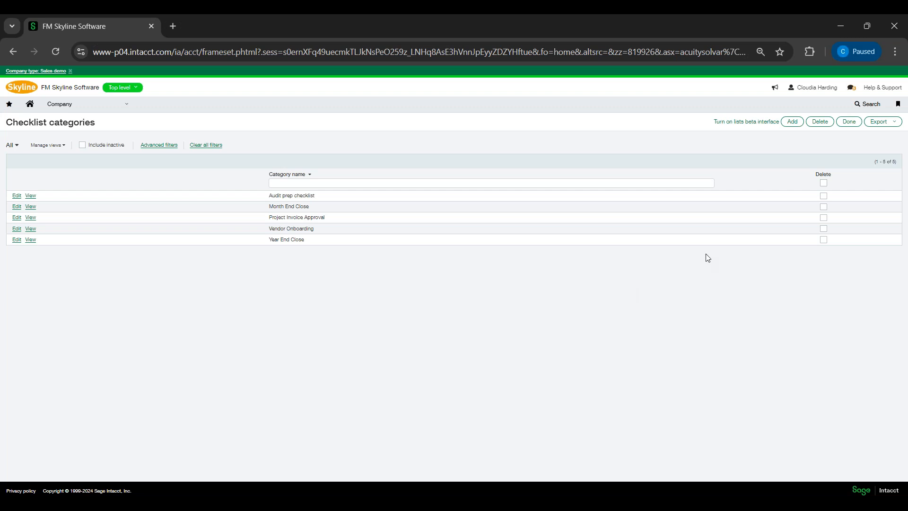
click(792, 123)
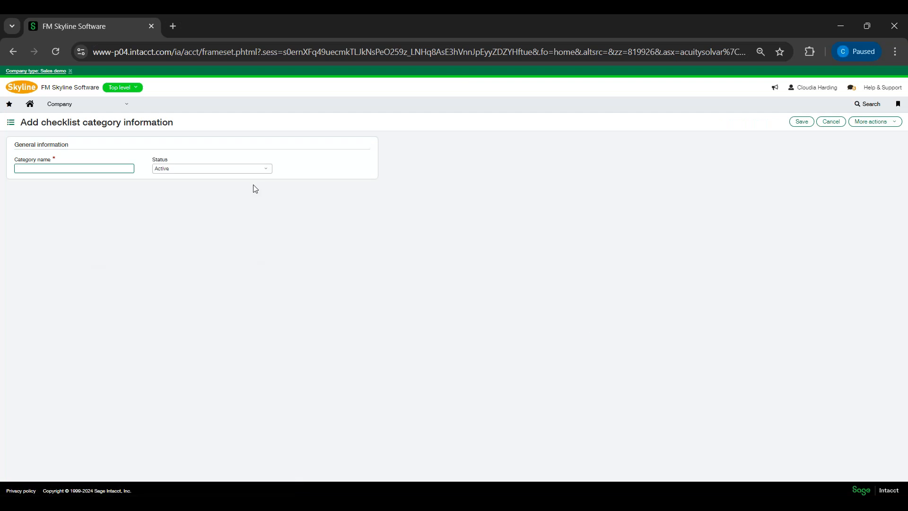
click(828, 124)
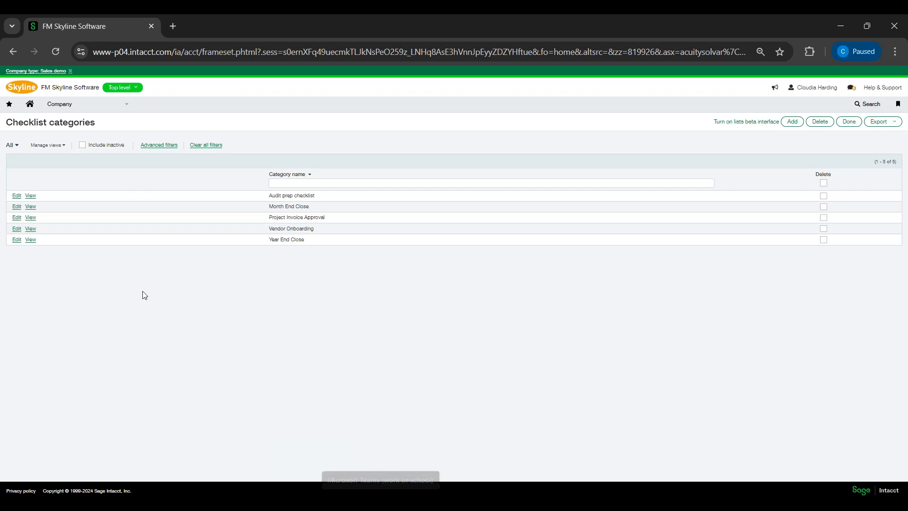
Review the Checklist statuses list and the blank form for adding a status, leaving it without saving.
click(121, 115)
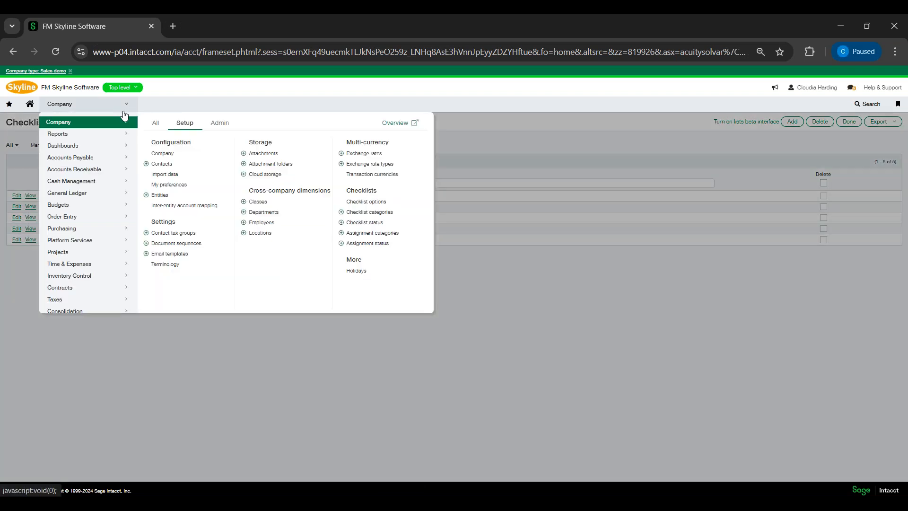
click(406, 226)
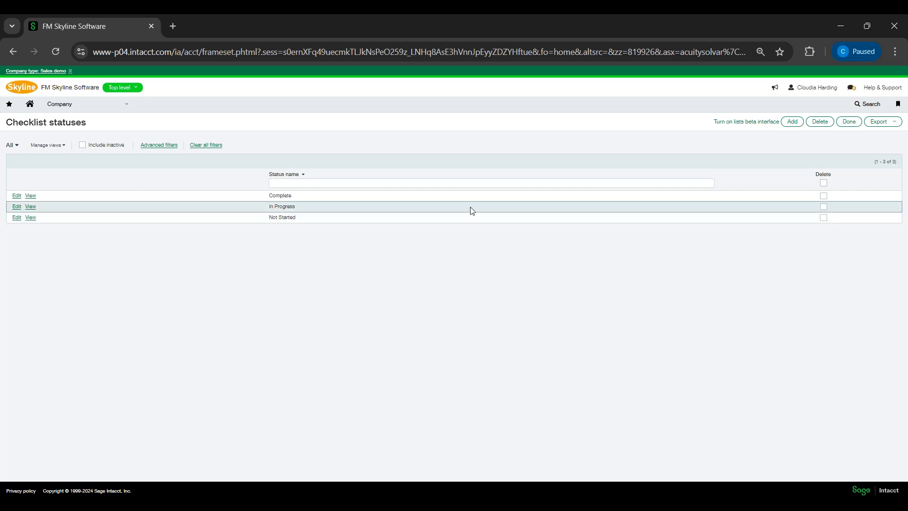
click(791, 122)
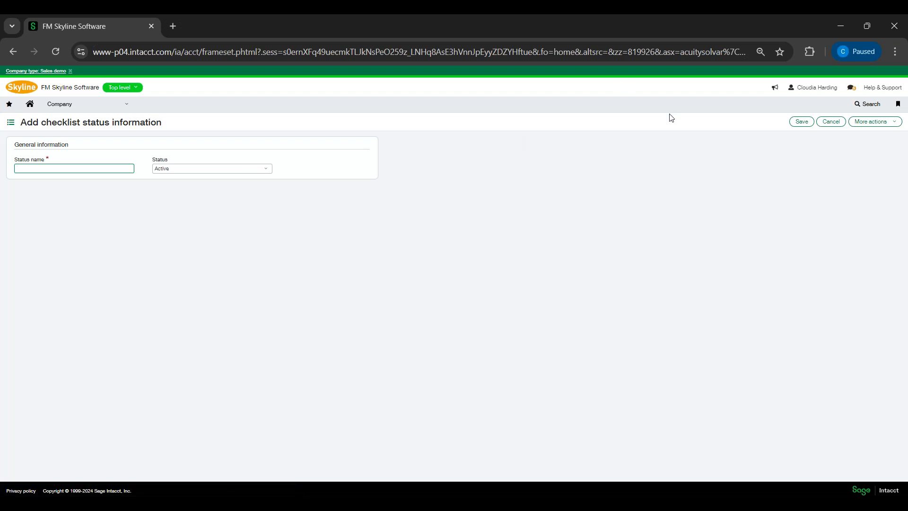
click(827, 125)
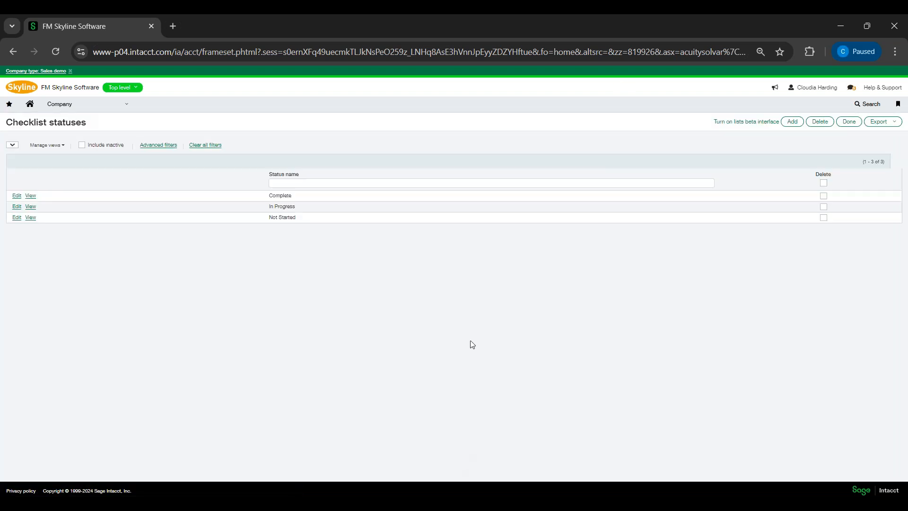
Examine the Assignment categories list and the Assignment statuses list in the company setup.
click(83, 109)
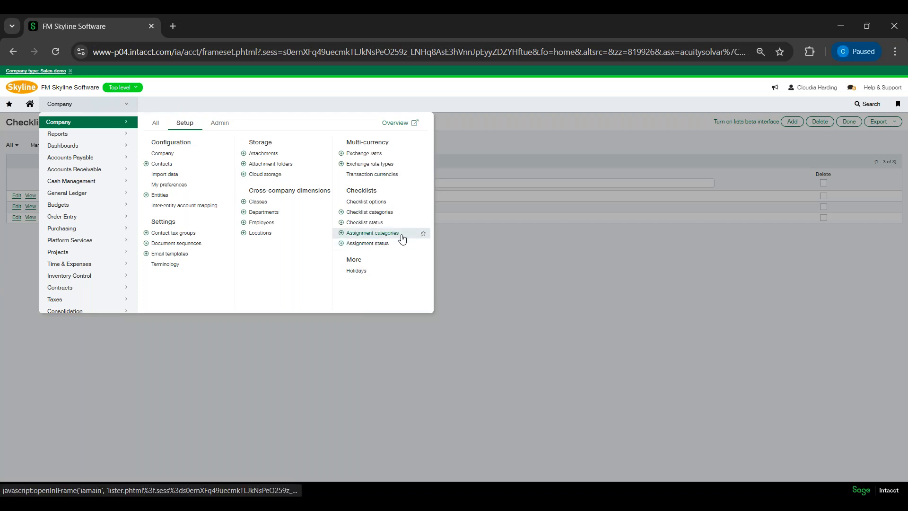
click(372, 233)
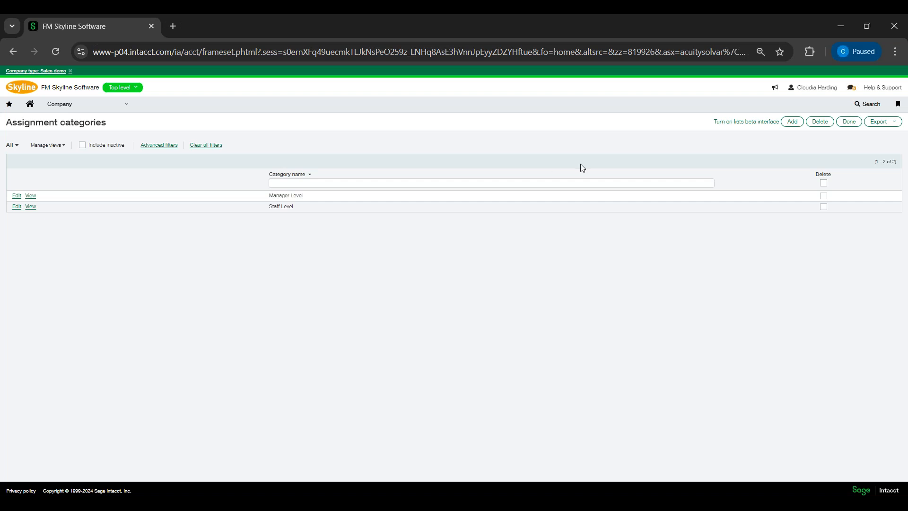
click(118, 103)
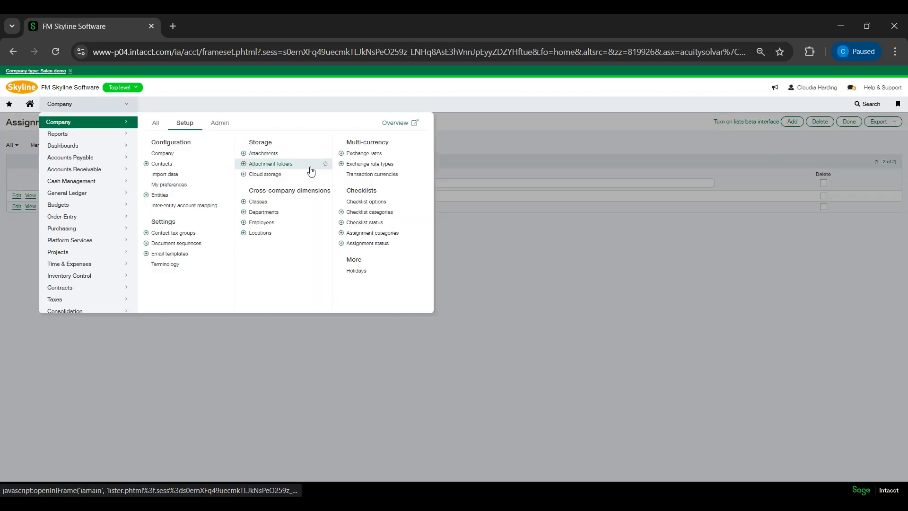
click(405, 242)
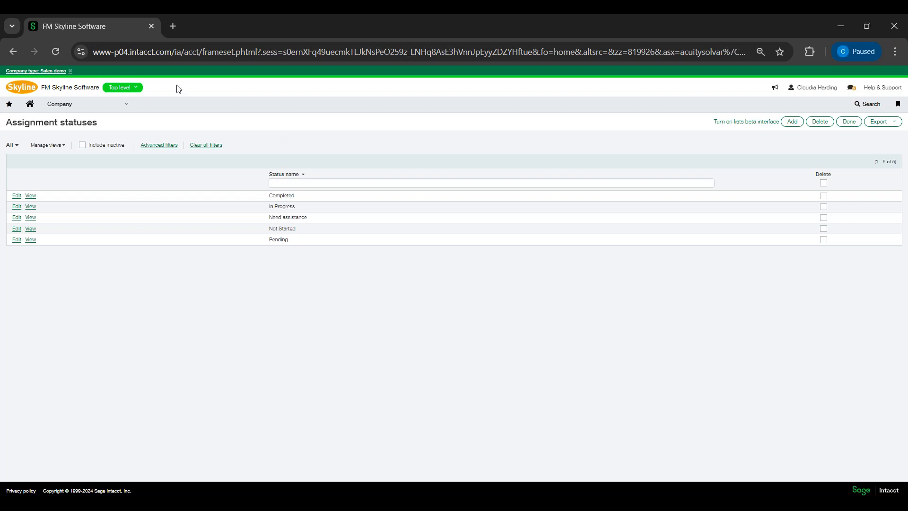
Open the company's Checklists list and view the blank form for adding a checklist, leaving it without saving.
click(66, 110)
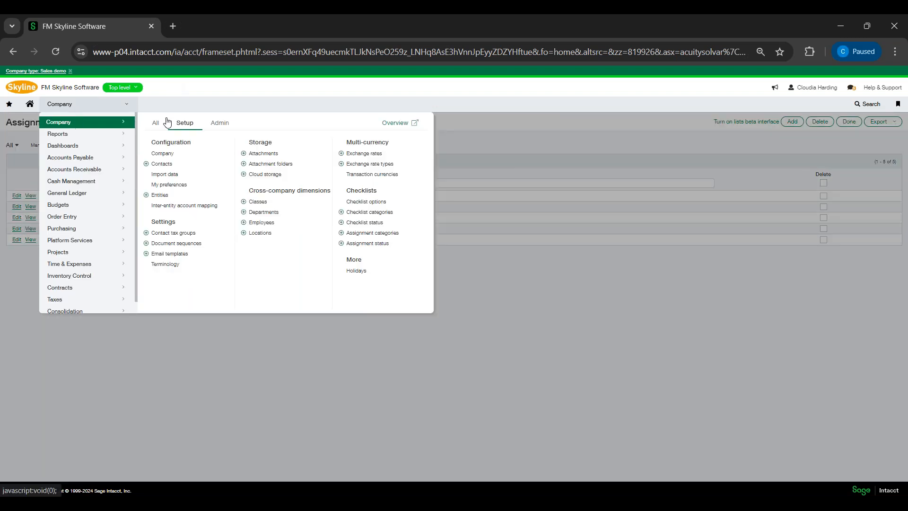
click(156, 127)
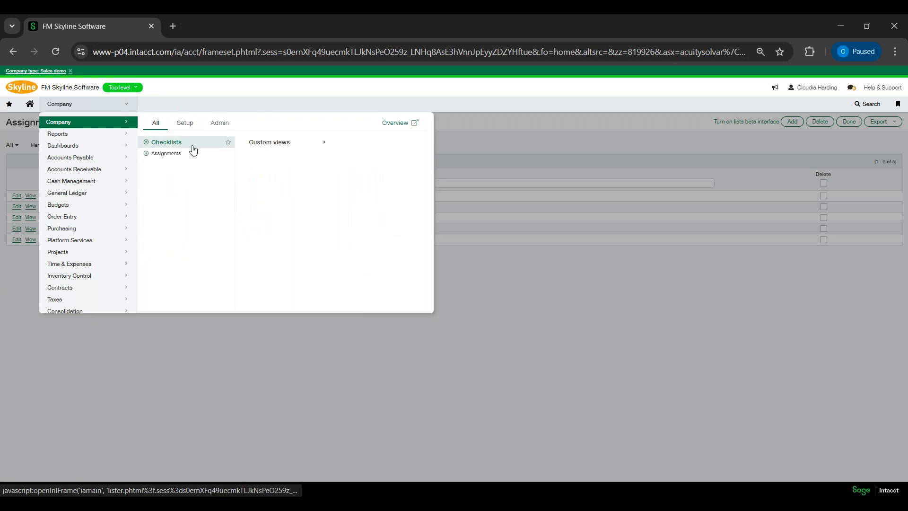
click(167, 143)
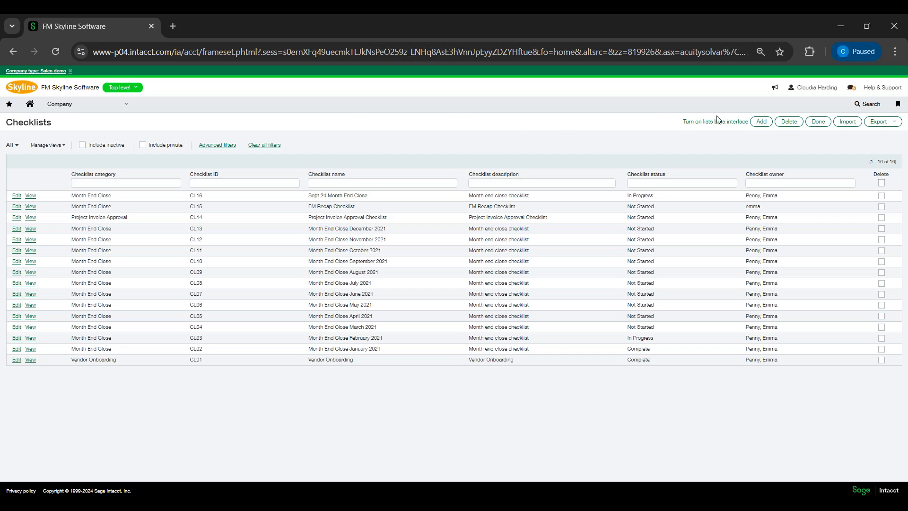
click(756, 125)
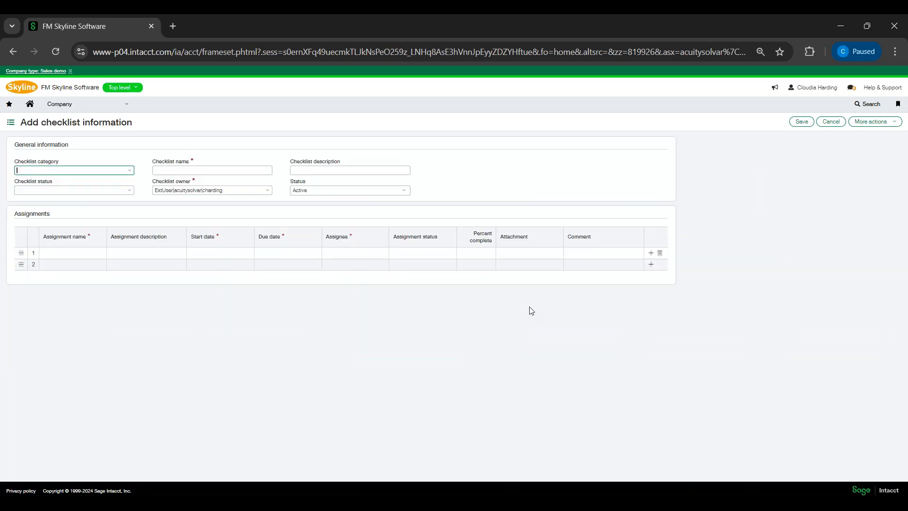
click(831, 124)
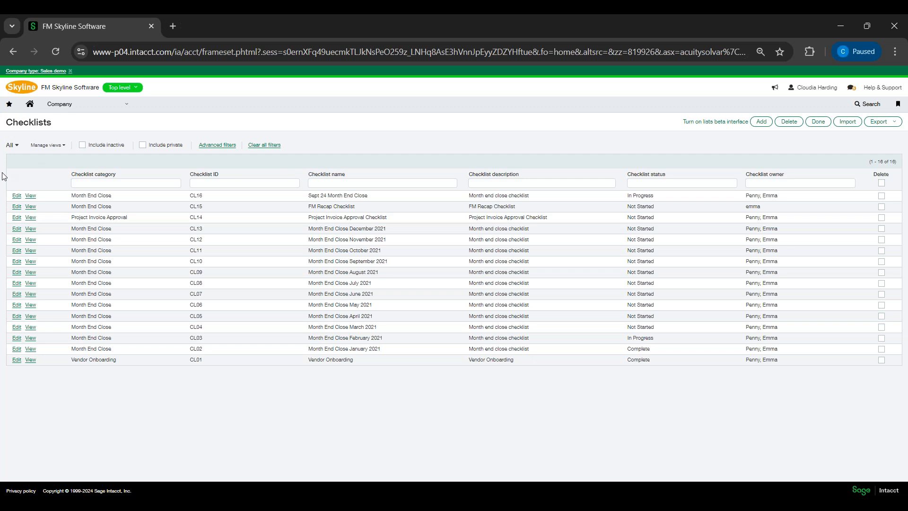
Open the Sept 24 Month End Close checklist for editing and select Month End Close as its checklist category.
click(17, 195)
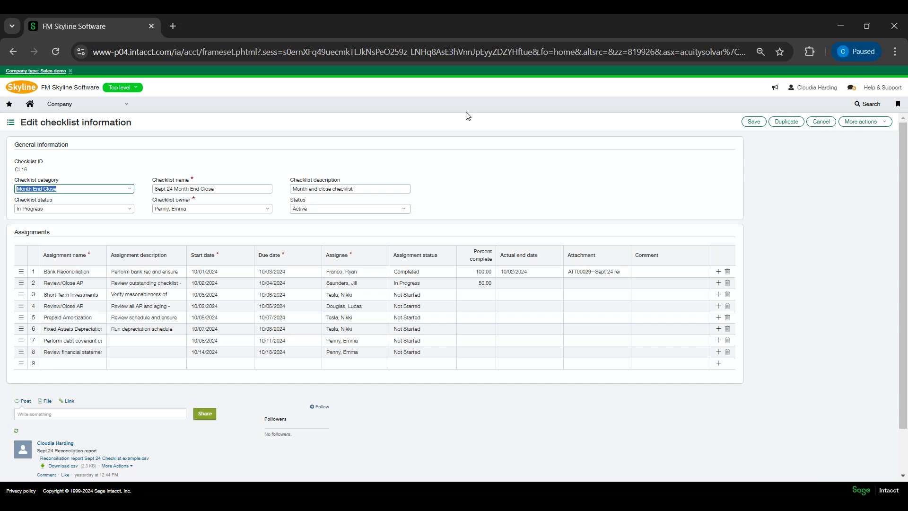
click(632, 188)
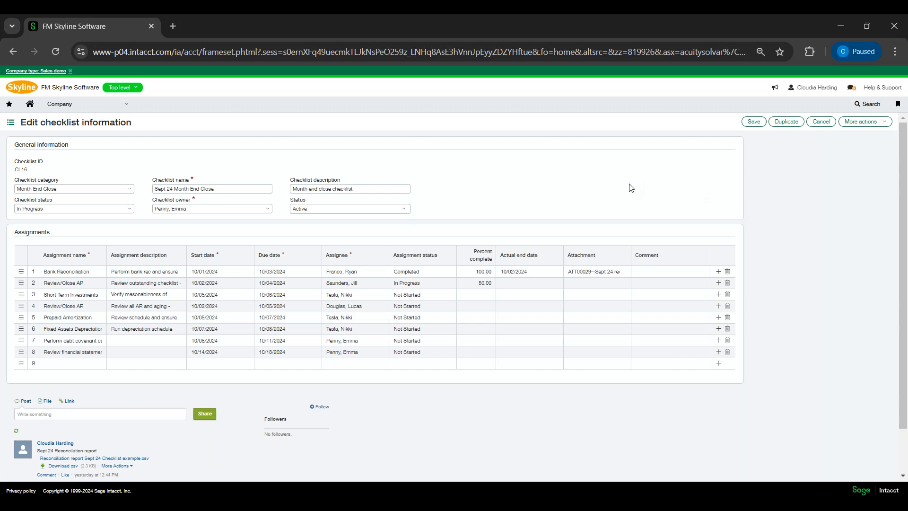
click(64, 188)
click(125, 188)
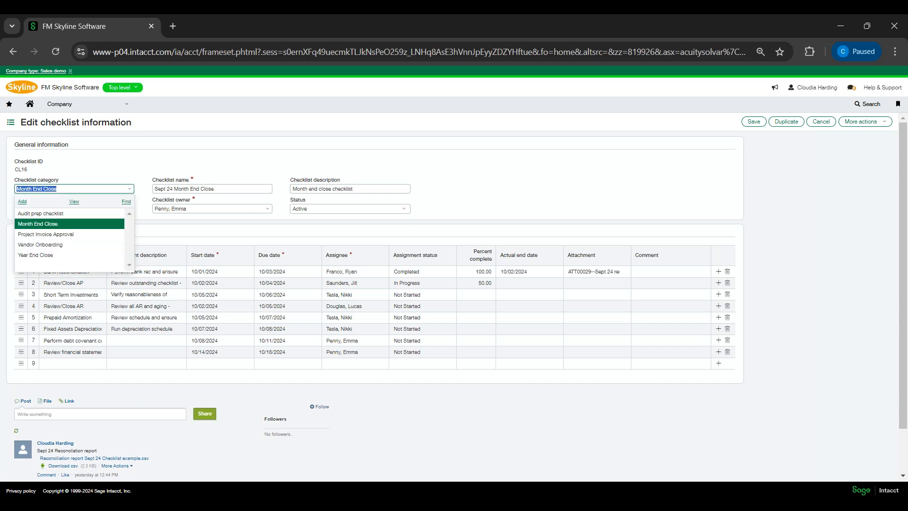
click(77, 224)
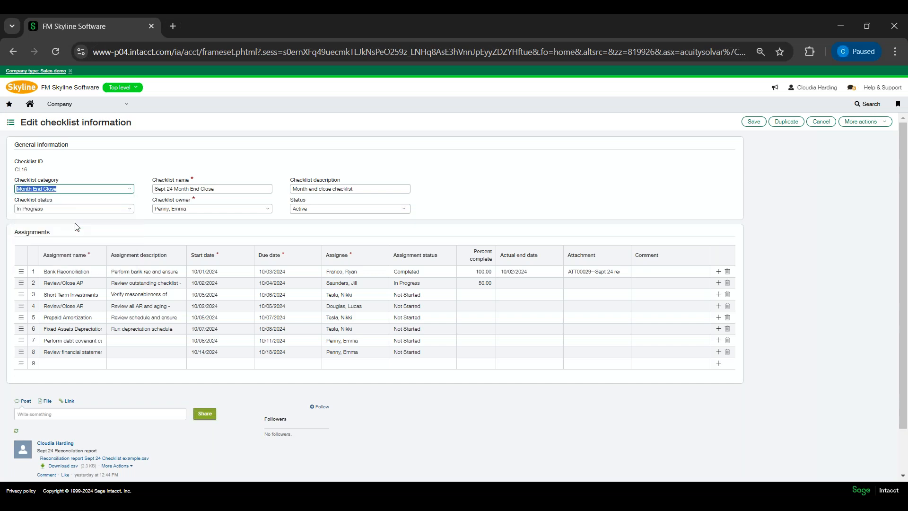
Examine the available checklist statuses and the checklist's name and owner fields in its general information.
click(130, 209)
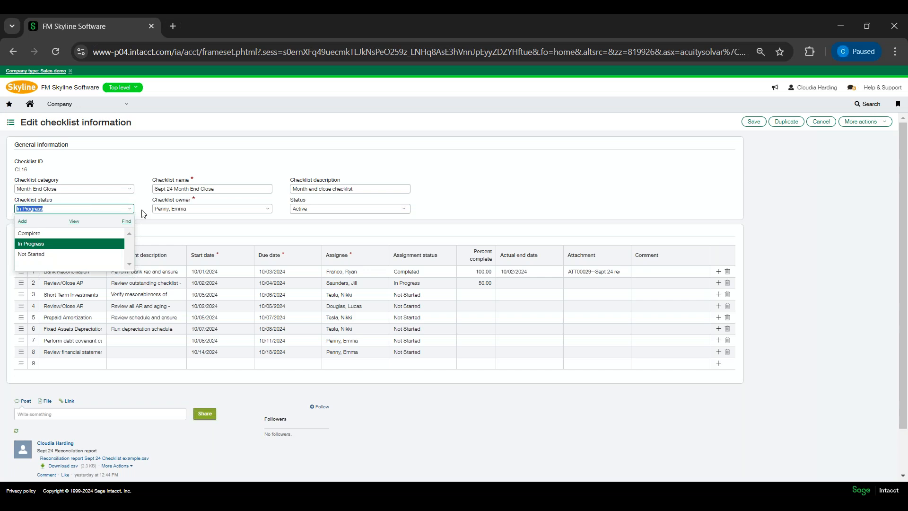
click(144, 213)
click(207, 190)
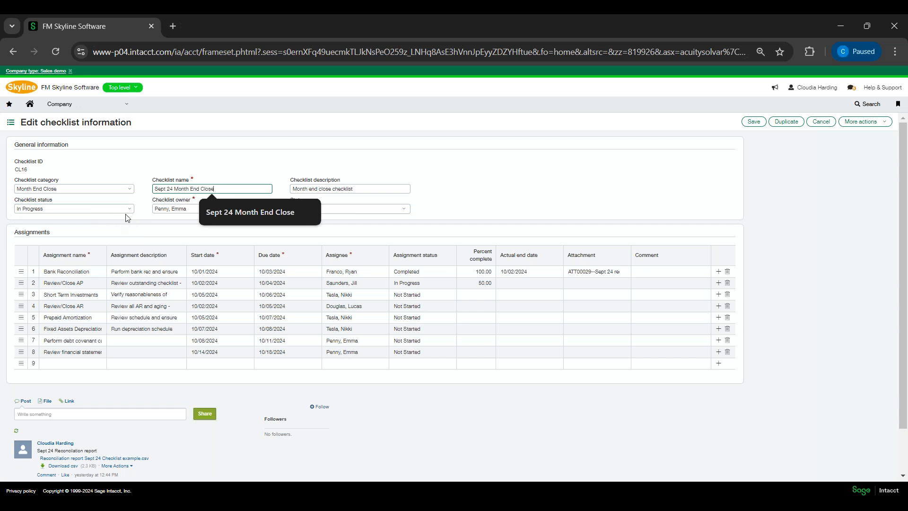
click(172, 208)
click(211, 211)
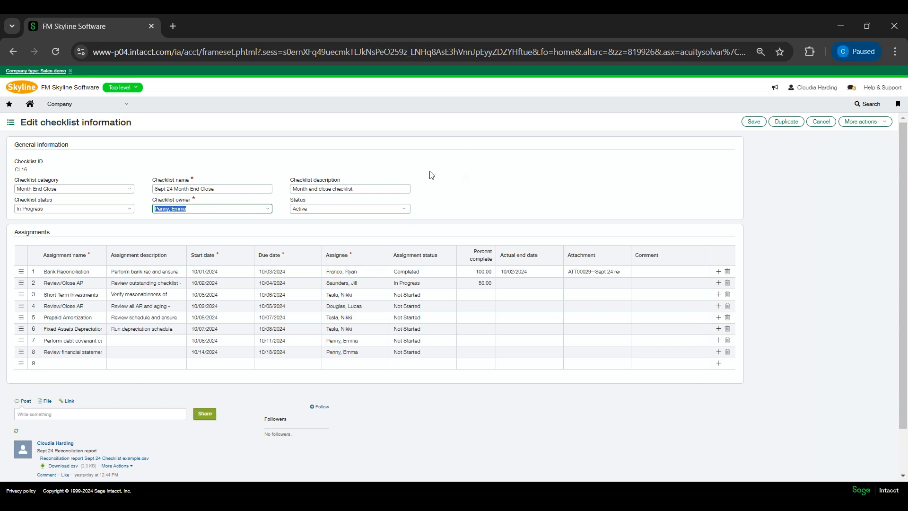
click(417, 187)
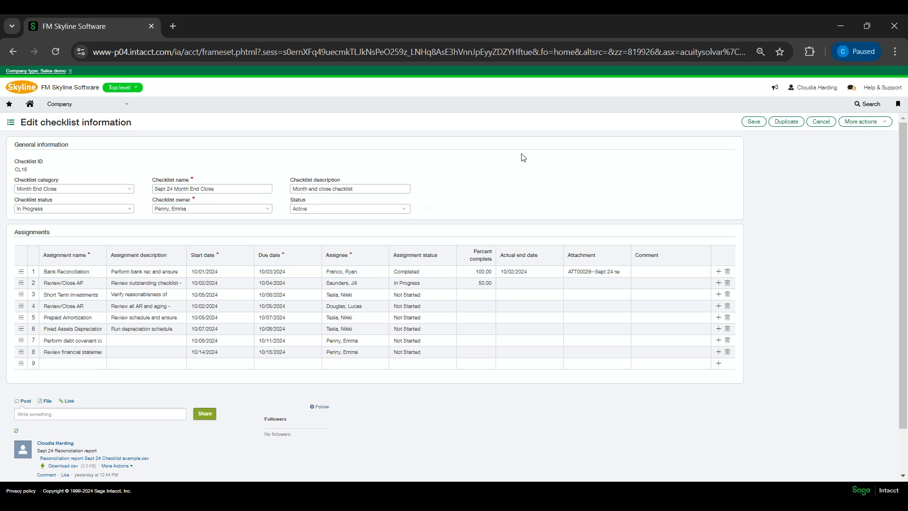
Examine the name and full description of the Bank Reconciliation assignment in the checklist.
drag(906, 325, 762, 294)
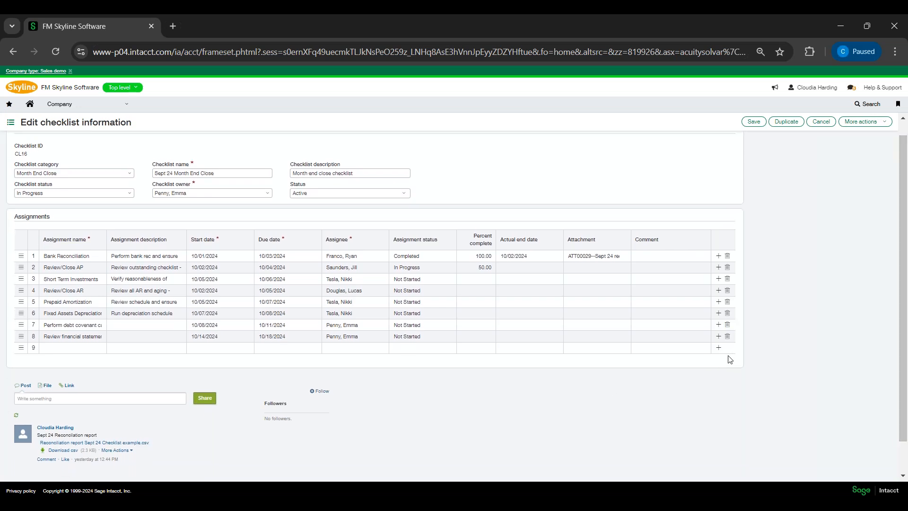
click(82, 256)
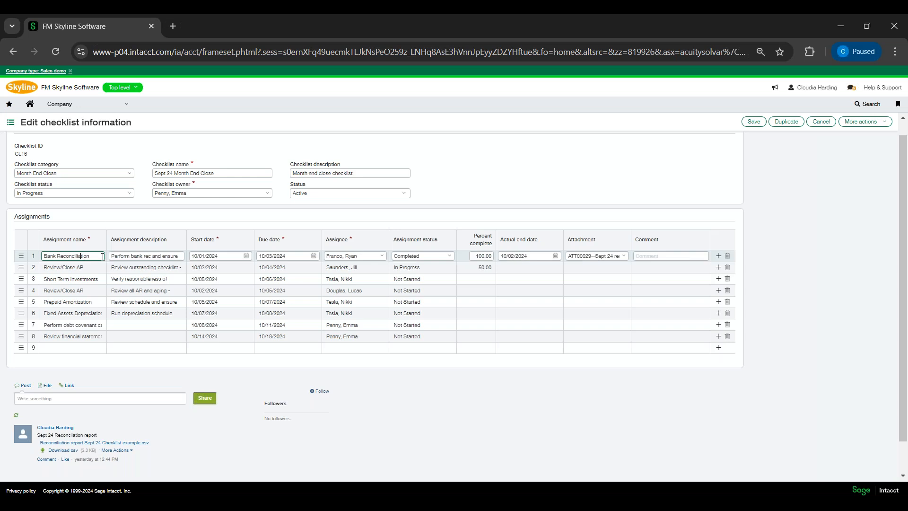
drag(98, 256, 43, 257)
click(97, 257)
click(142, 256)
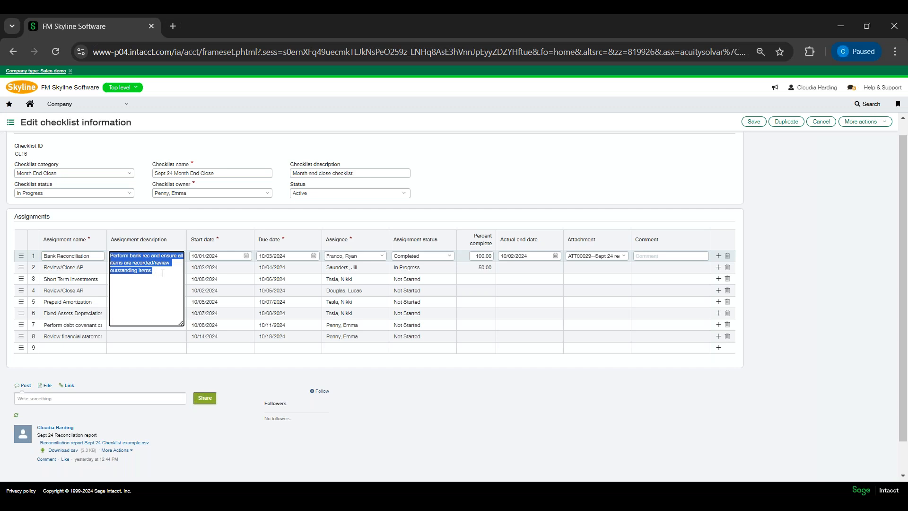
click(206, 223)
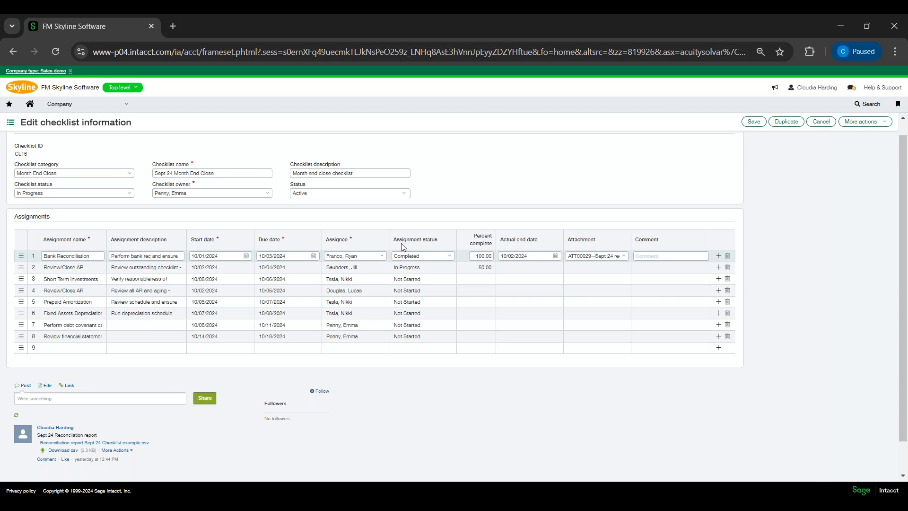
Examine the available assignees for the Bank Reconciliation assignment, and sort the checklist's assignments by assignee in descending order.
click(378, 258)
click(380, 257)
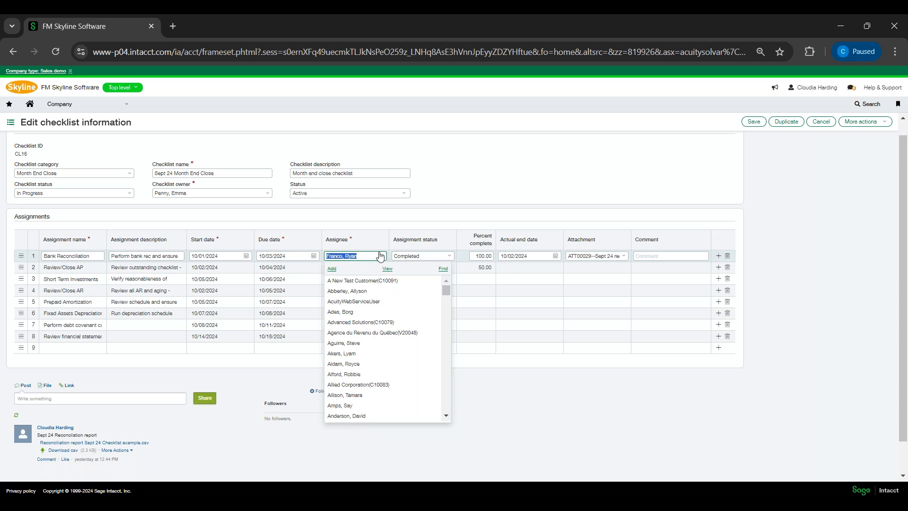
click(381, 243)
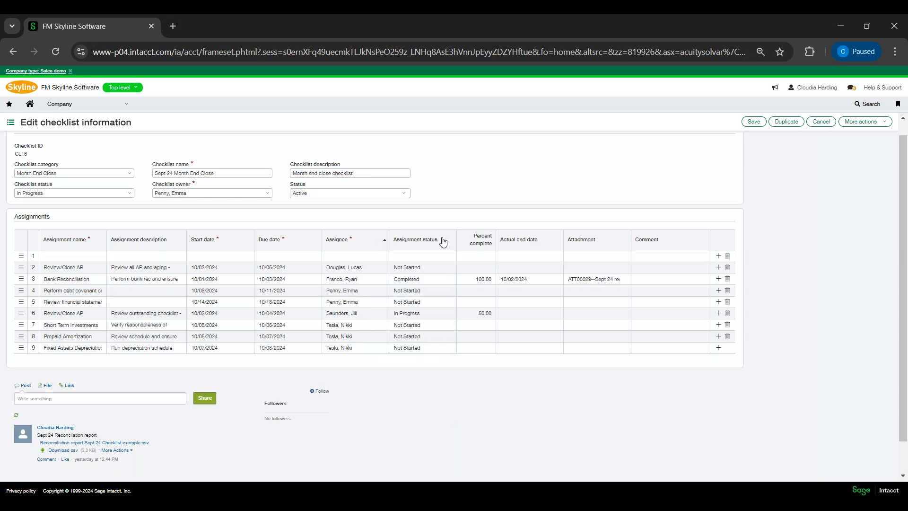
click(383, 244)
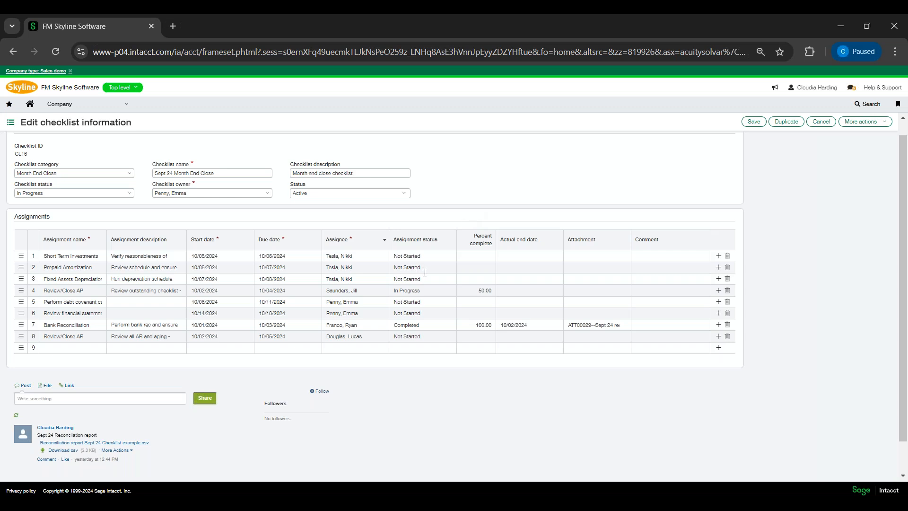
click(440, 256)
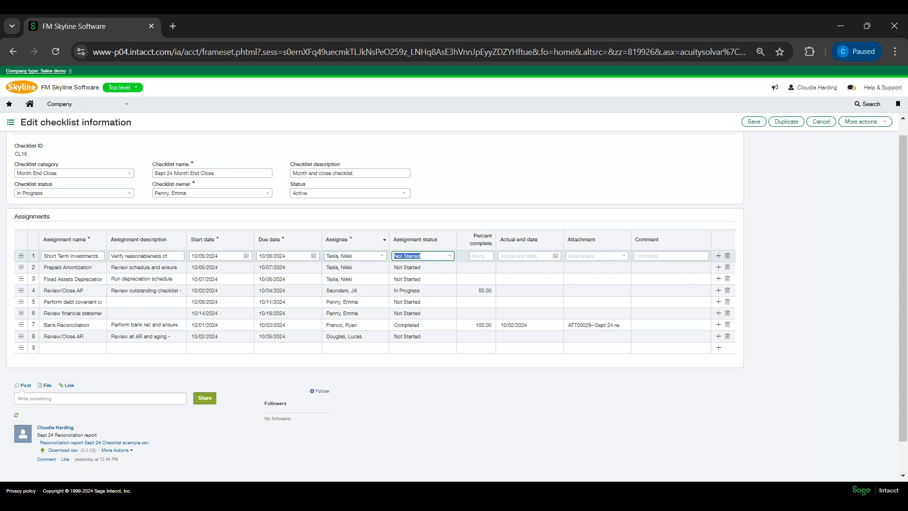
Sort the checklist's assignments by assignment name in descending order, and re-sort them by start date in ascending order.
click(93, 241)
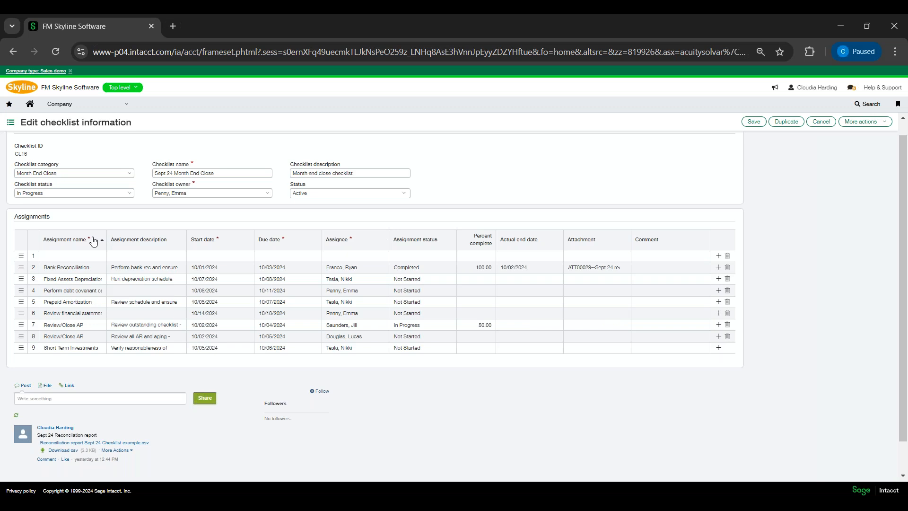
click(101, 241)
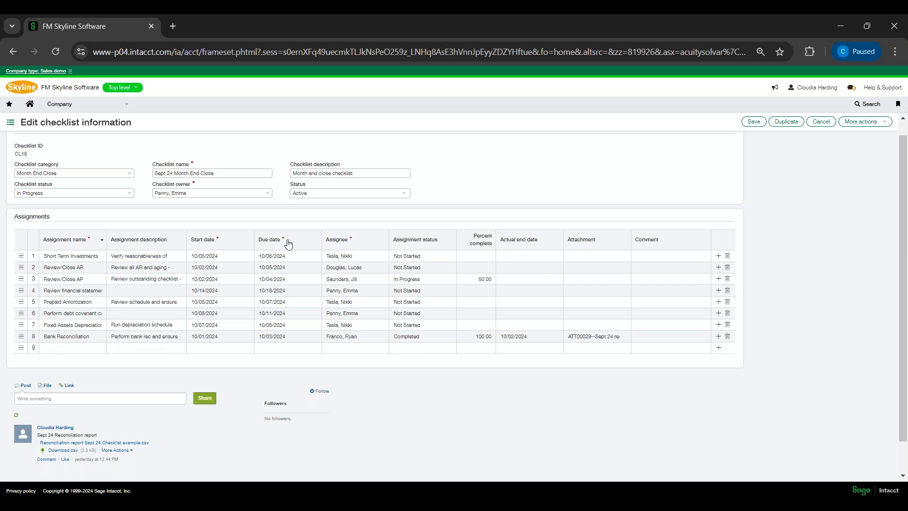
click(239, 245)
click(242, 246)
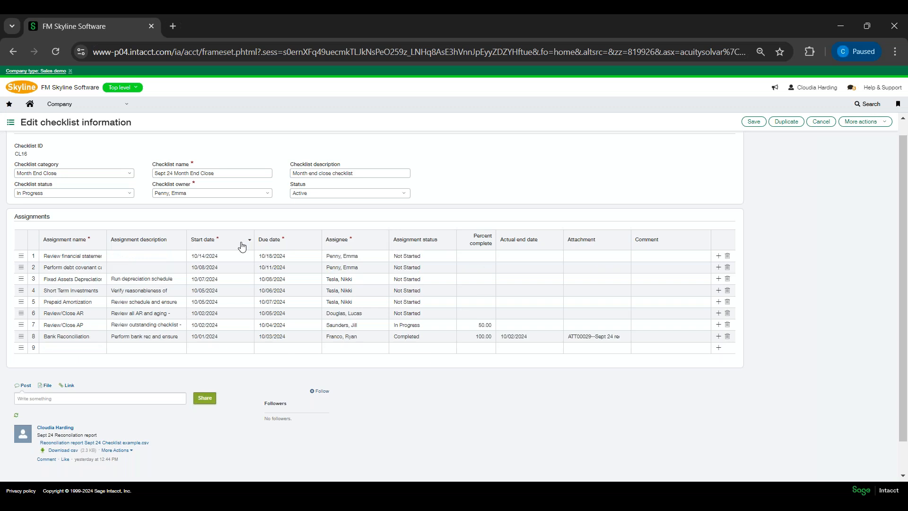
click(242, 246)
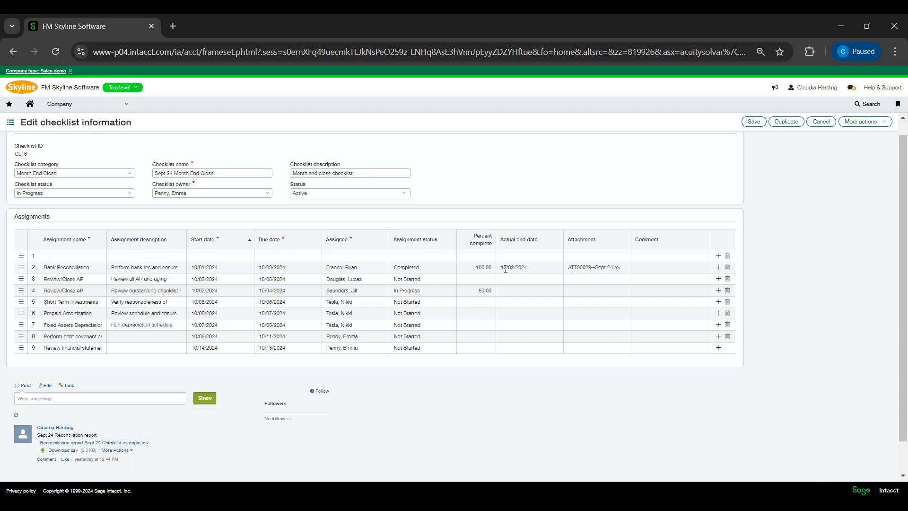
Examine the Bank Reconciliation assignment's status options, percent complete, actual end date, attachment and comment fields, keeping its status as Completed.
click(480, 267)
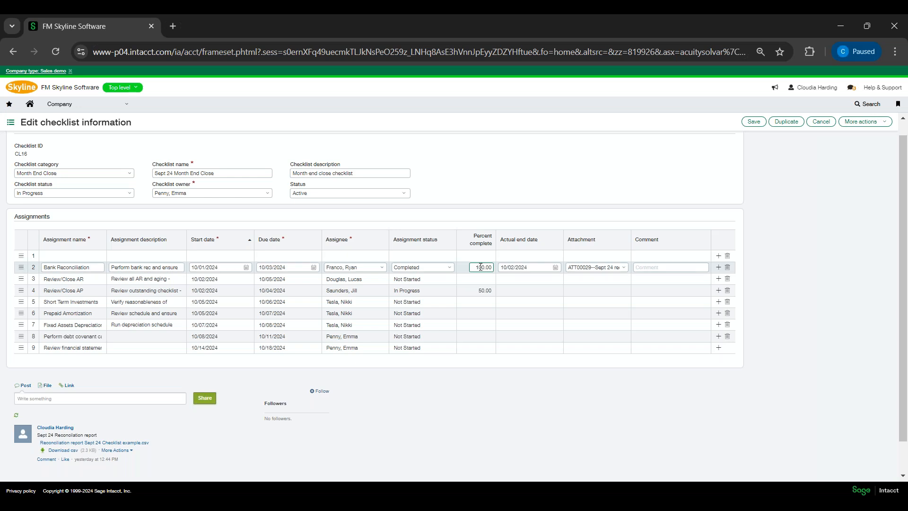
click(450, 268)
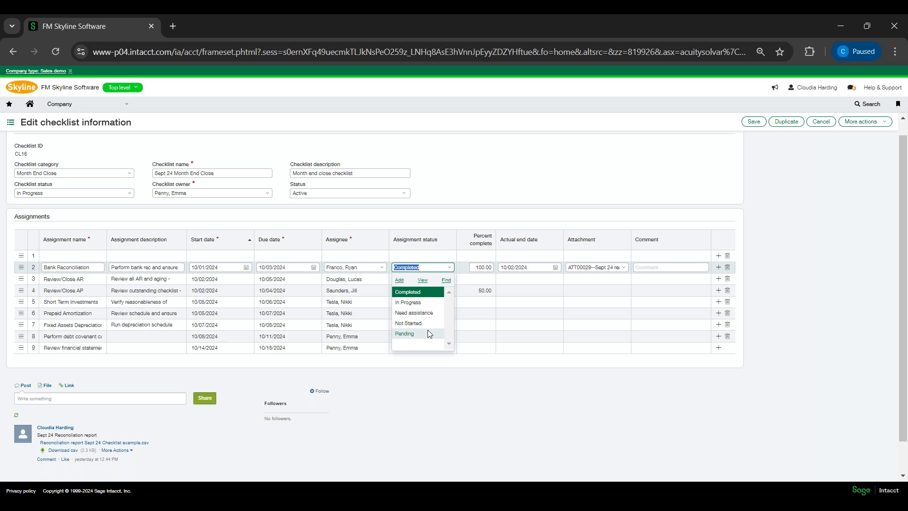
click(398, 293)
click(479, 267)
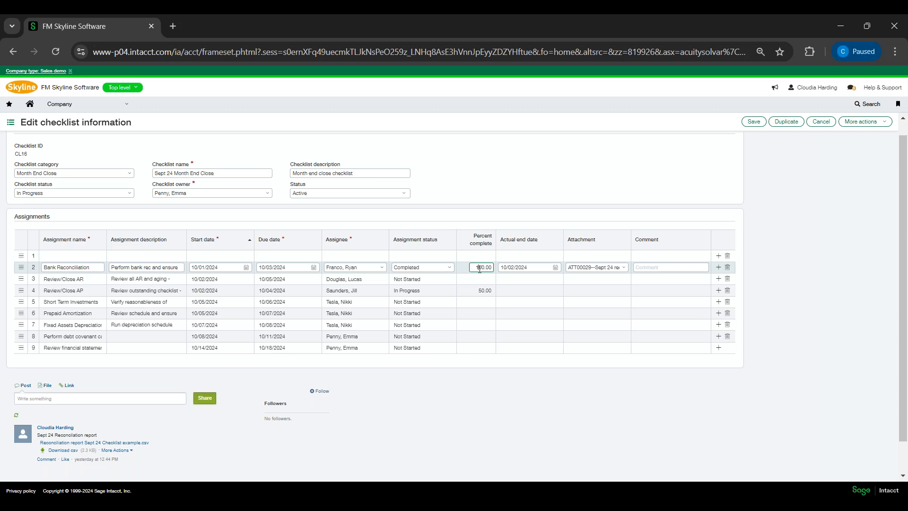
click(538, 268)
click(597, 268)
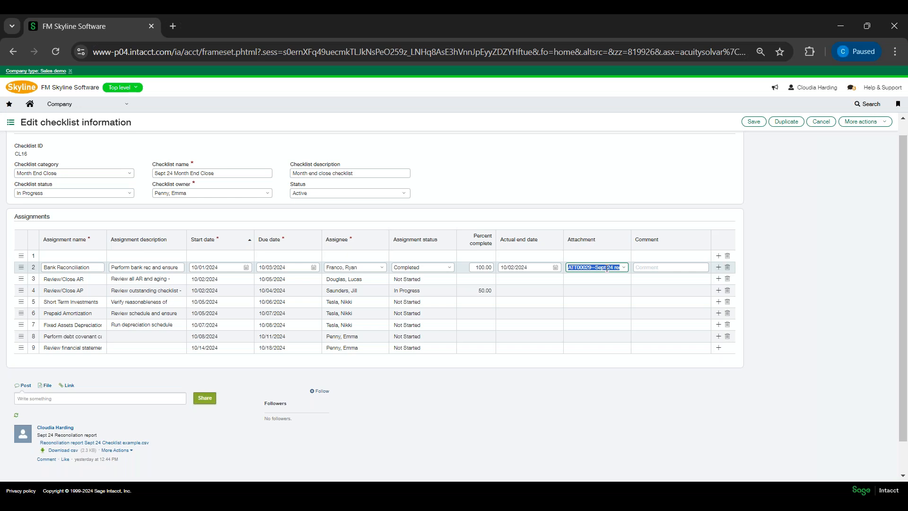
click(680, 266)
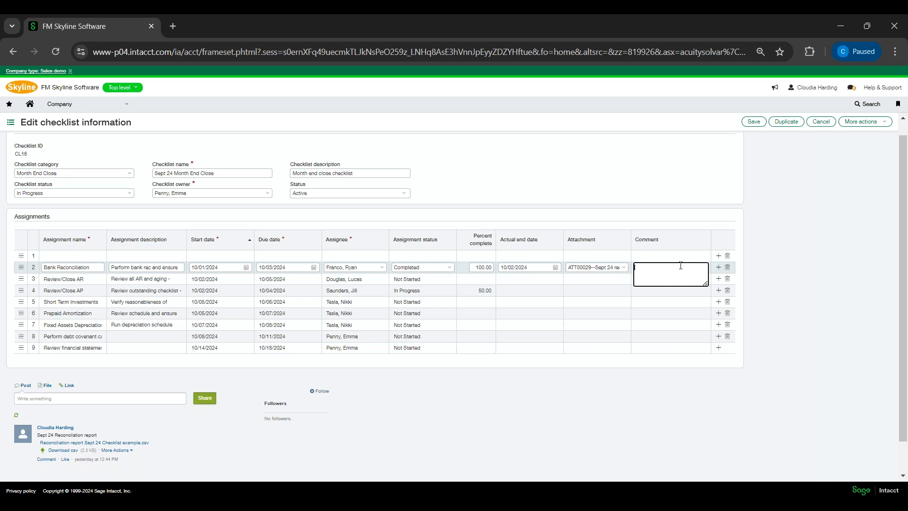
Examine the assignment status options available for the Review/Close AR assignment.
click(435, 280)
click(449, 279)
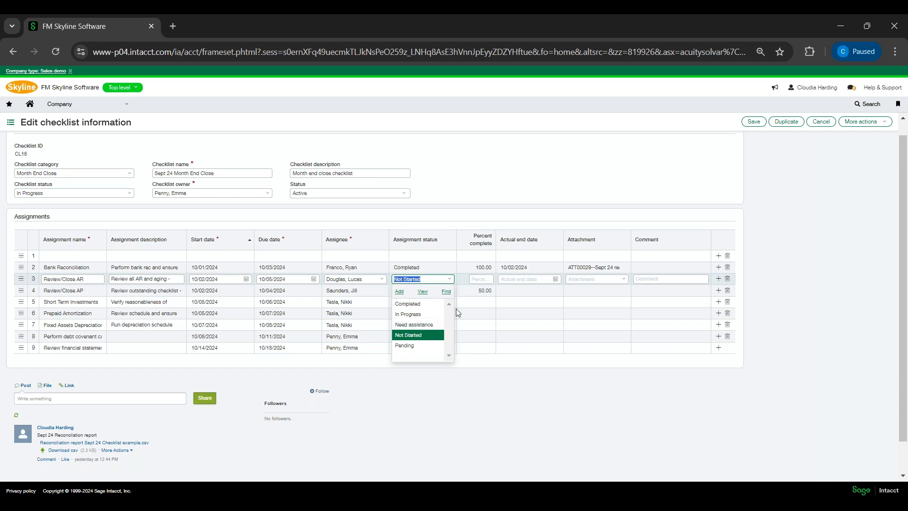
click(474, 304)
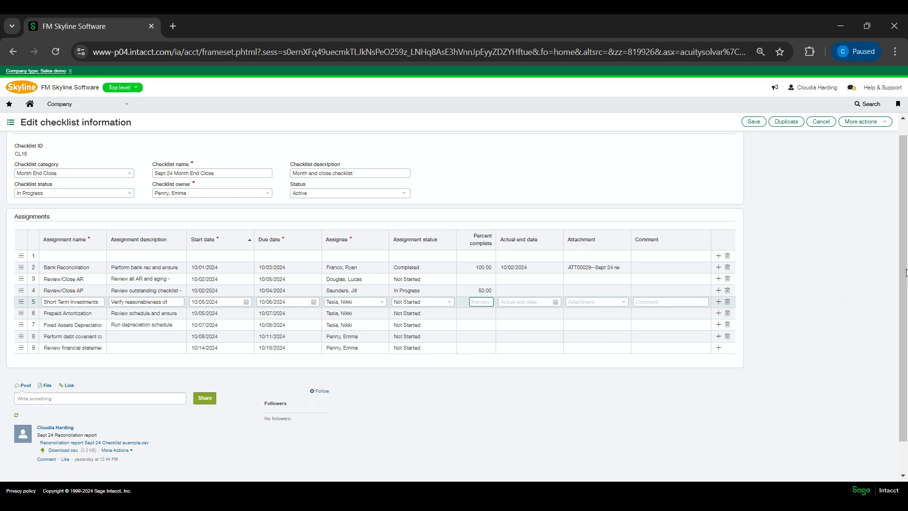
Examine the checklist's post area with an empty post addressed to this record, and leave the checklist without saving.
drag(906, 274, 906, 307)
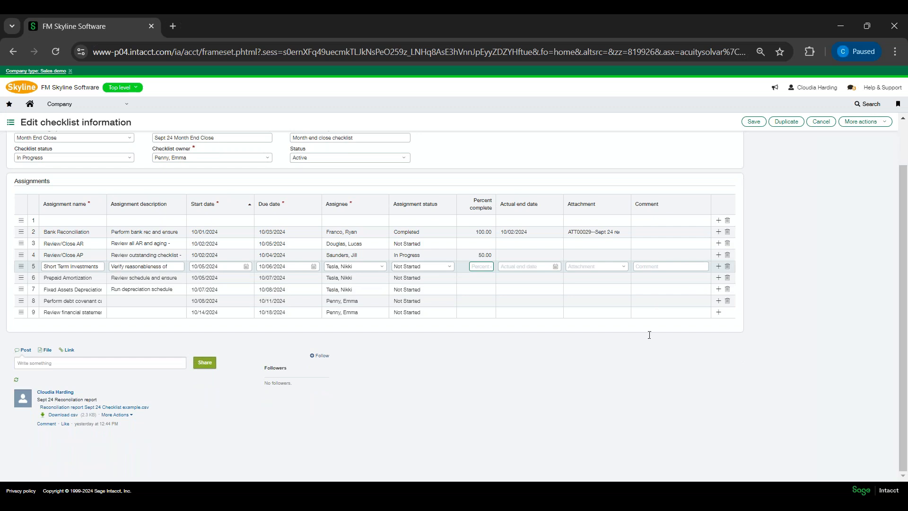
click(151, 361)
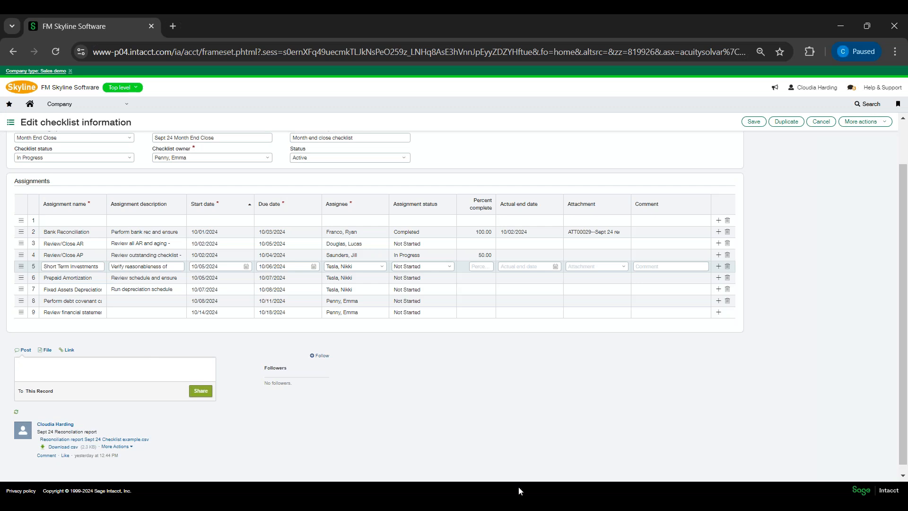
click(575, 423)
click(813, 124)
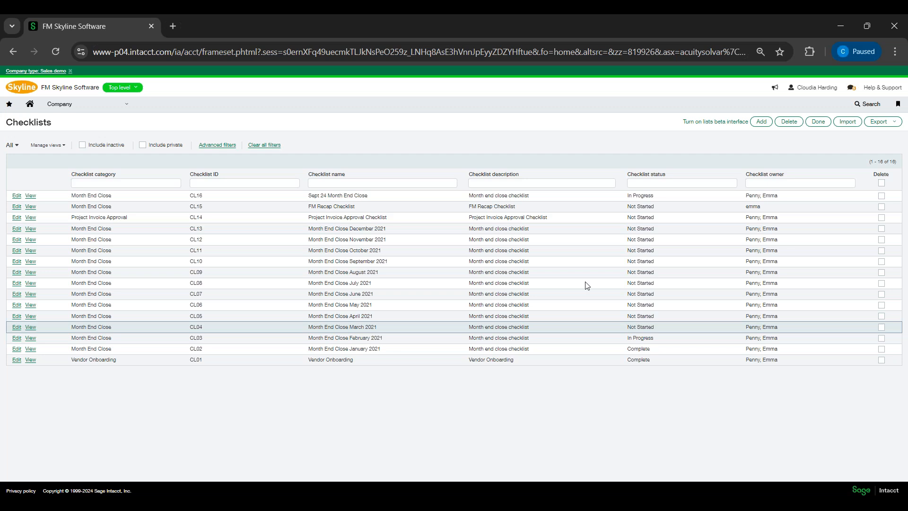
Open the company's Assignments list and open the Review/Close AP assignment for editing.
click(101, 109)
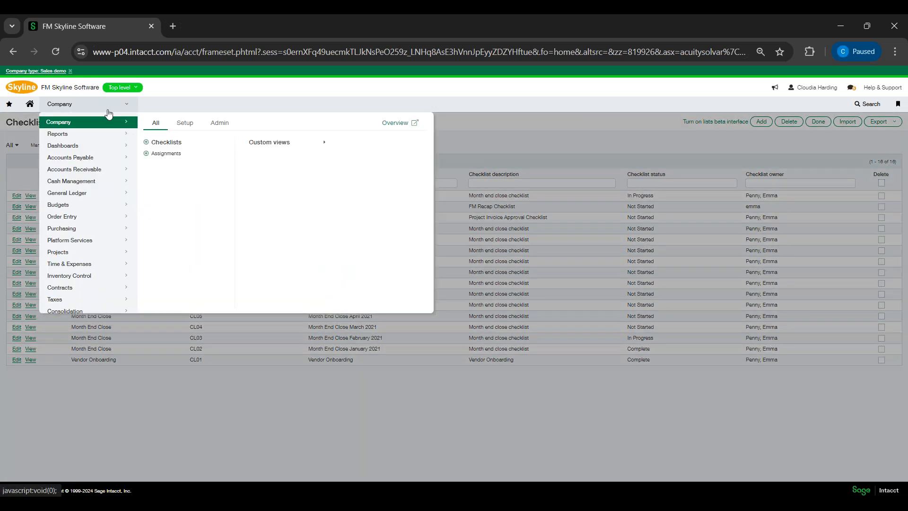
click(183, 159)
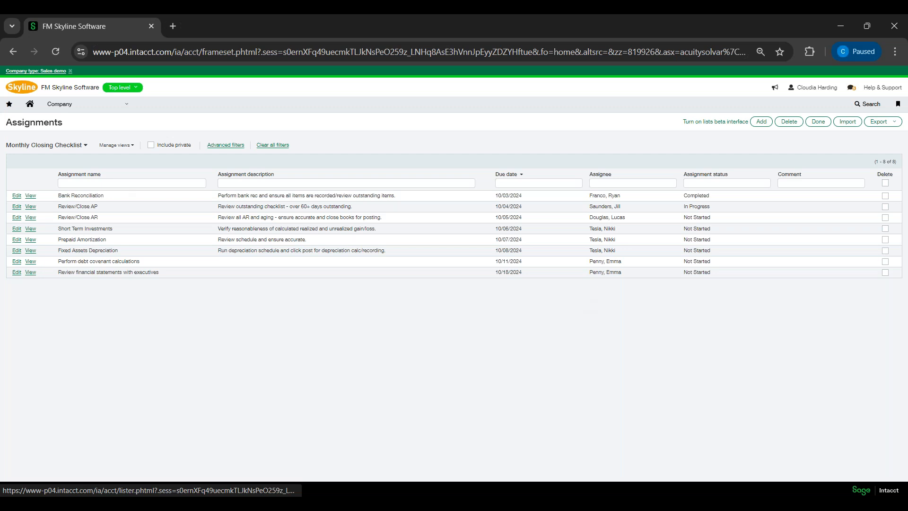
click(17, 207)
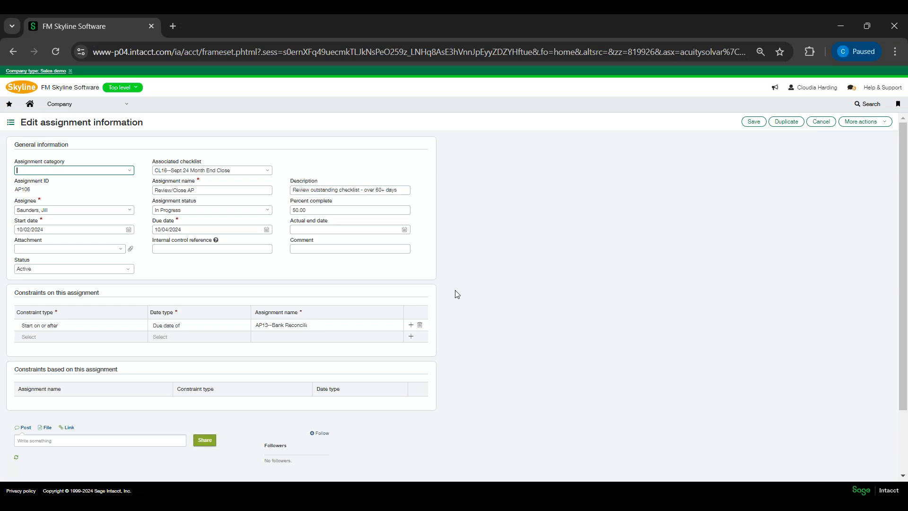
Examine the constraint type, date type and related assignment of the Review/Close AP constraint, and save the assignment.
click(66, 331)
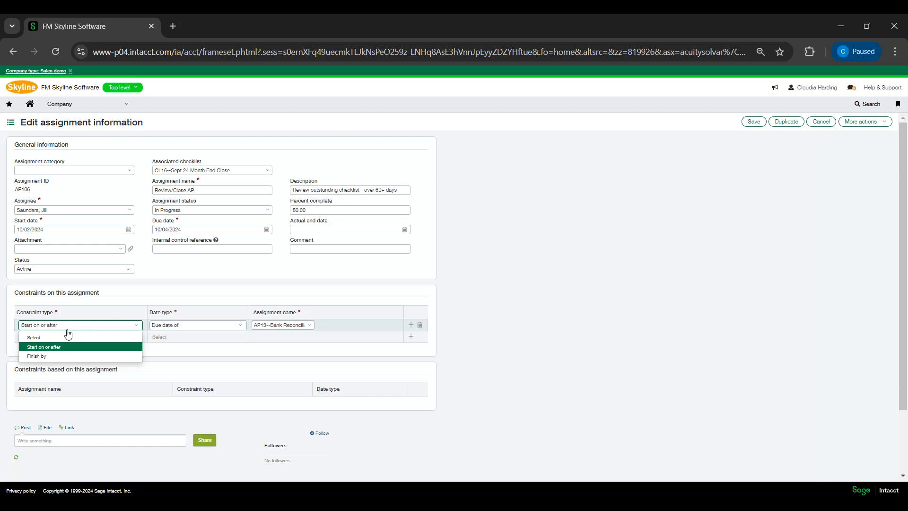
click(239, 326)
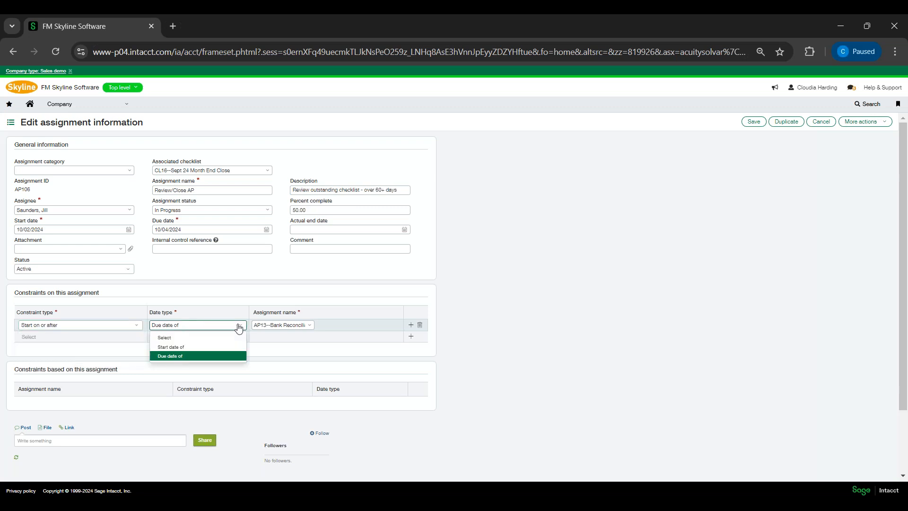
click(292, 326)
click(631, 354)
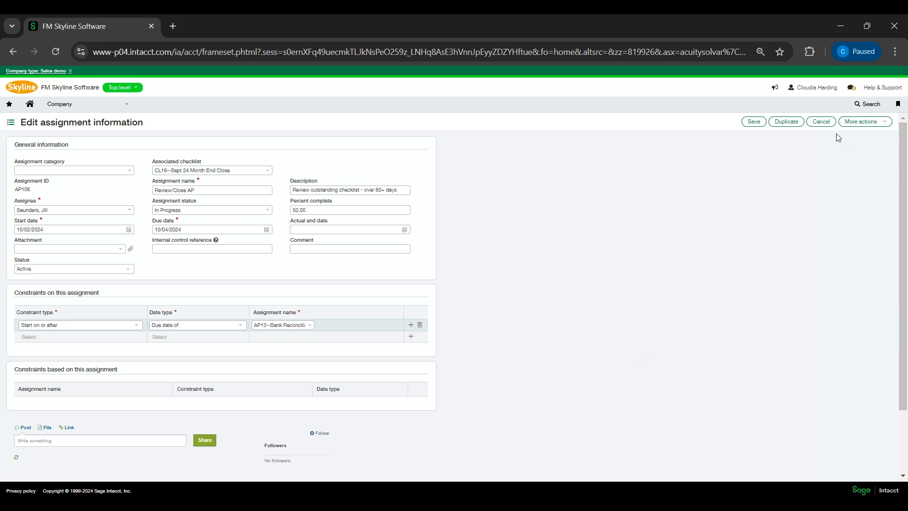
click(755, 122)
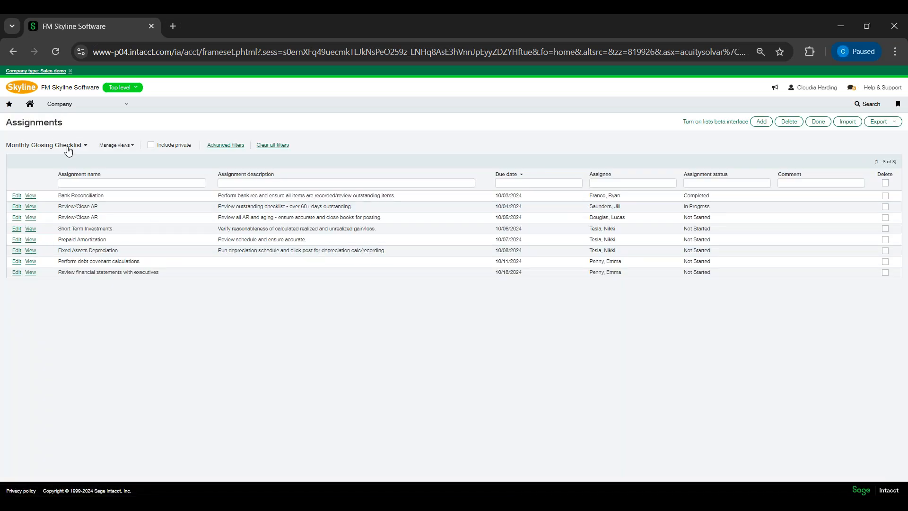
Look at the options for managing the Monthly Closing Checklist view, and return to the company's Checklists list.
click(111, 146)
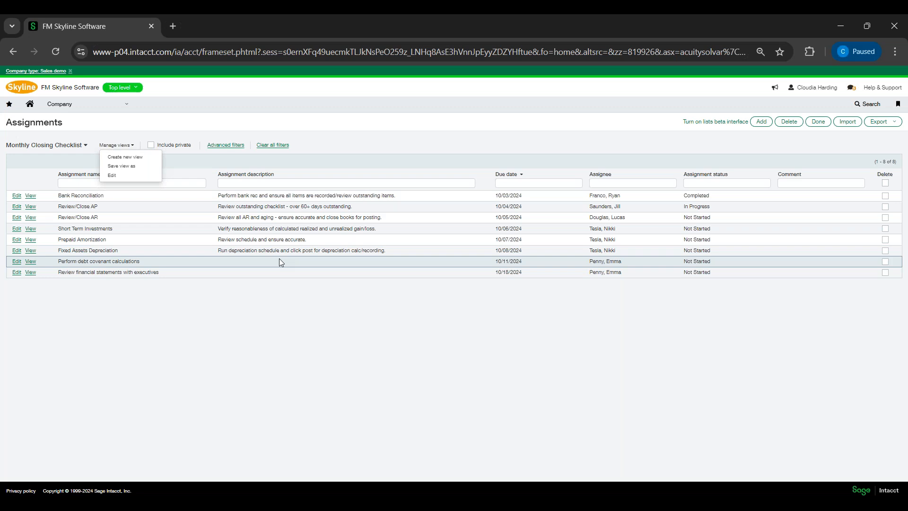
click(125, 111)
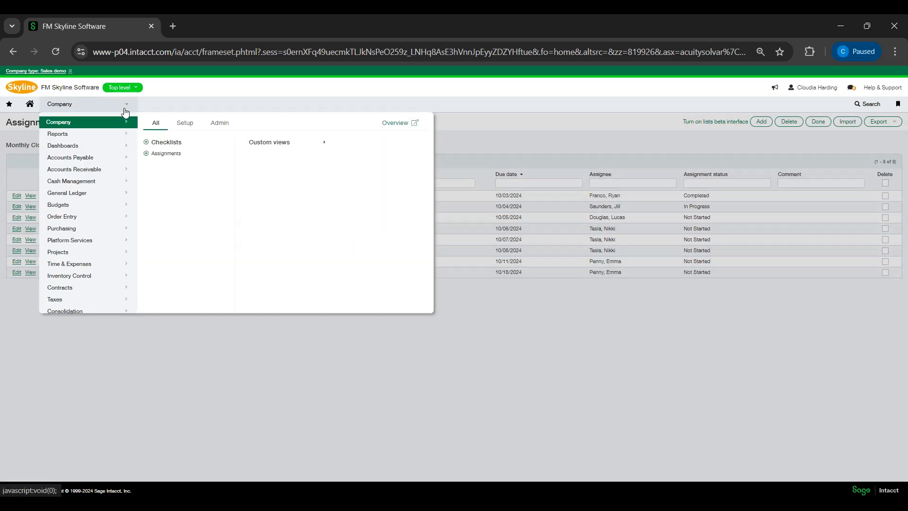
click(183, 148)
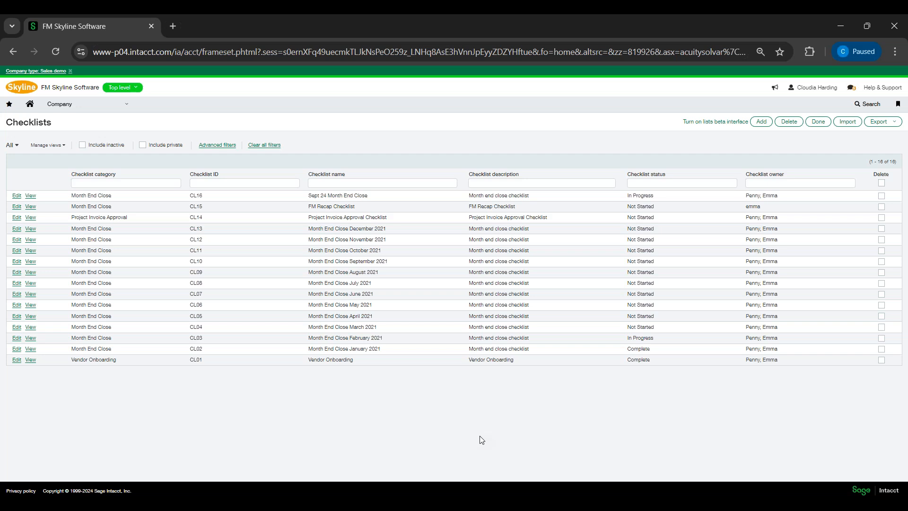
Open the Sept 24 Month End Close checklist for editing, view a duplicate of it, and leave the copy without saving.
click(16, 196)
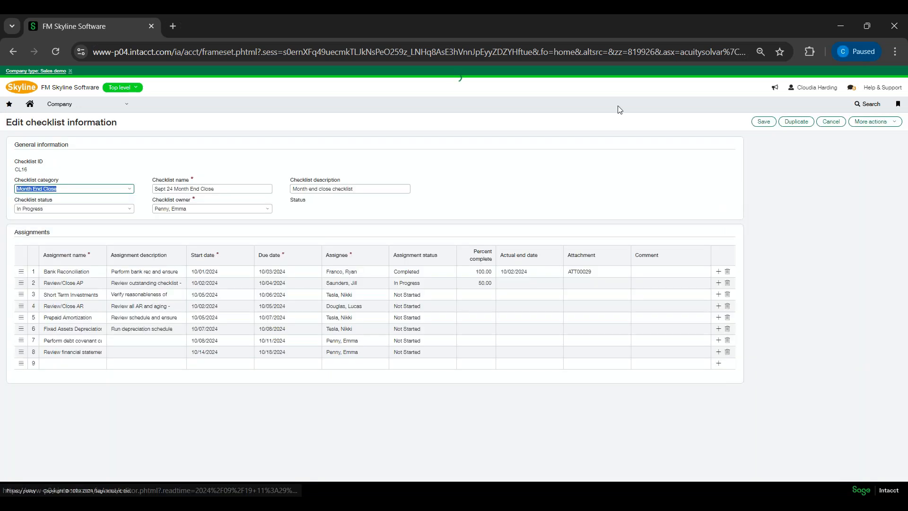
click(789, 123)
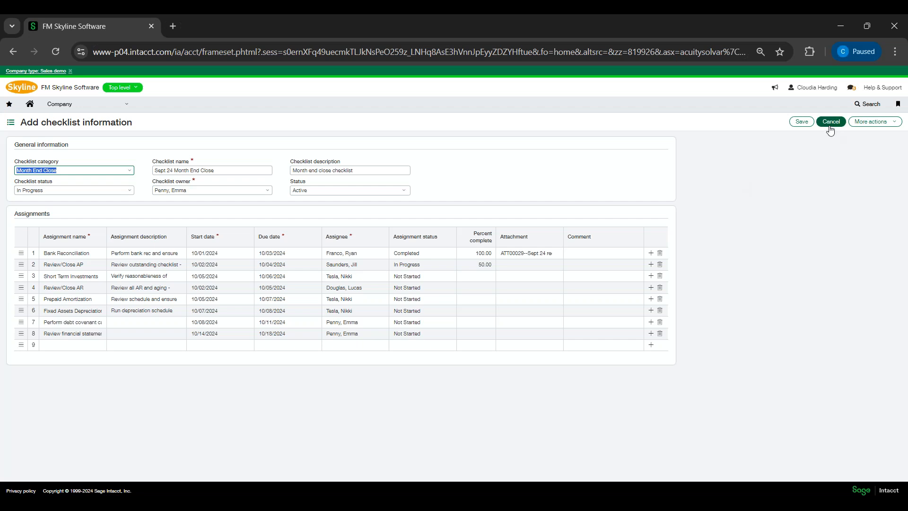
click(830, 124)
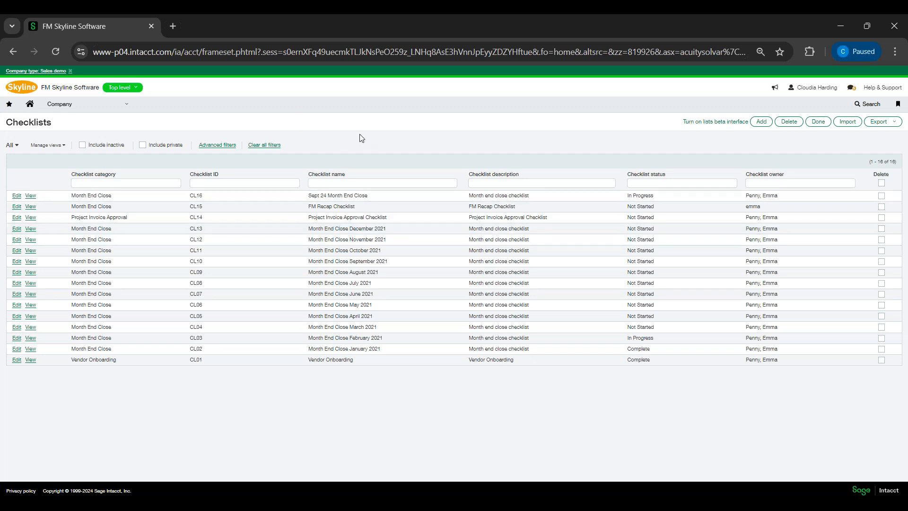
Open the Month End dashboard to examine its month end close checklist, closed-through summary and company feed.
click(100, 103)
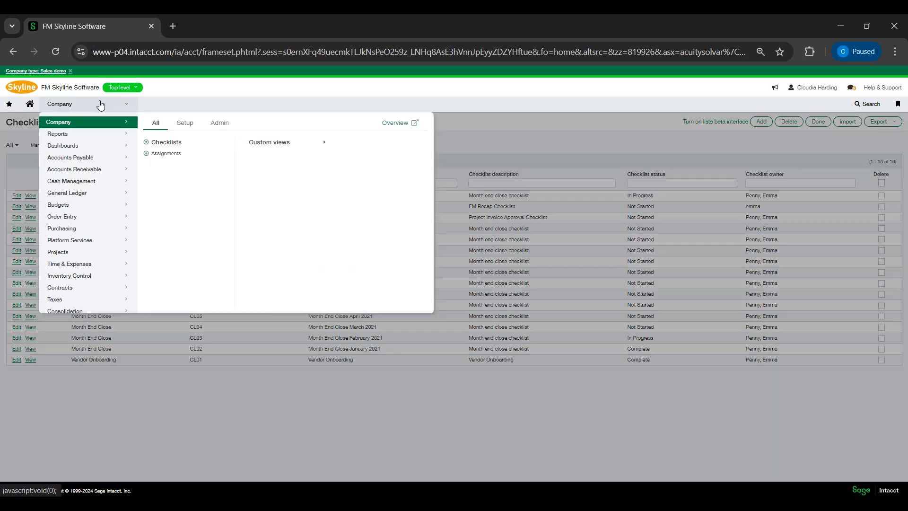
click(88, 146)
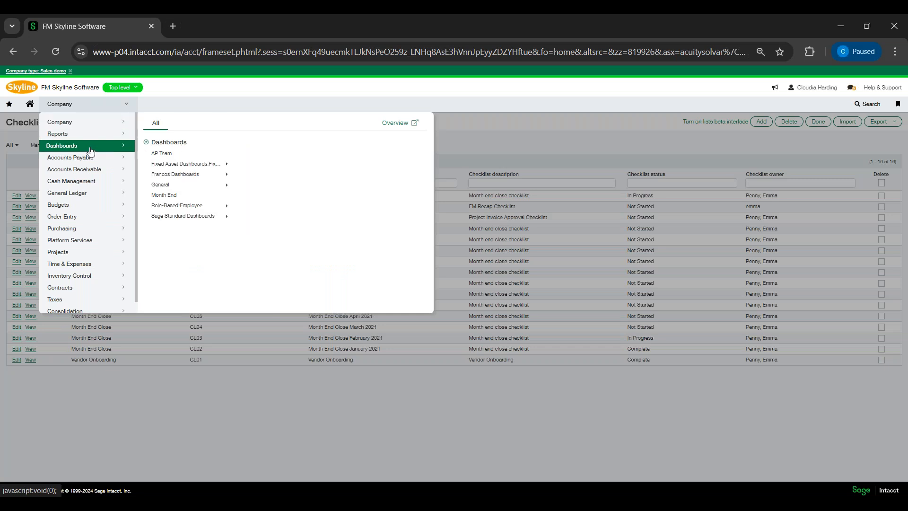
click(182, 196)
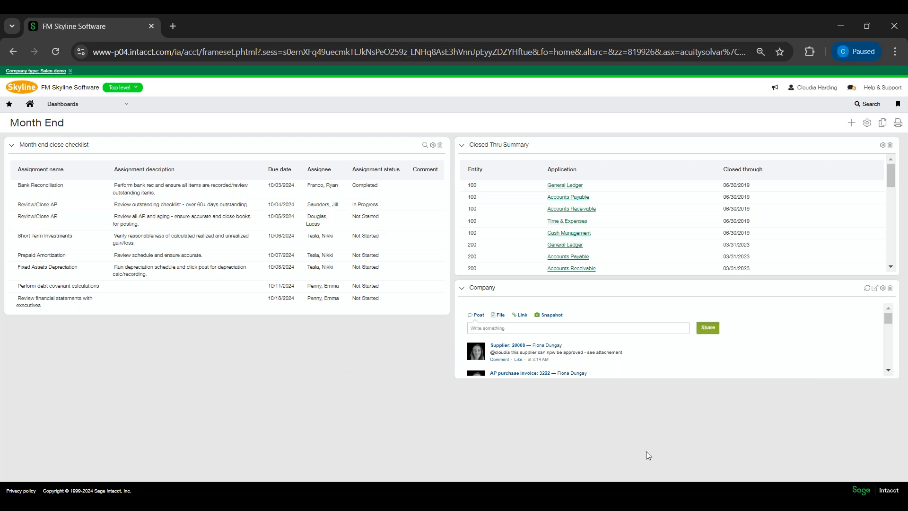
Switch to the Learning Lab presentation in PowerPoint, go to the Q&A slide and start the slide show from it.
mouse_move(640, 508)
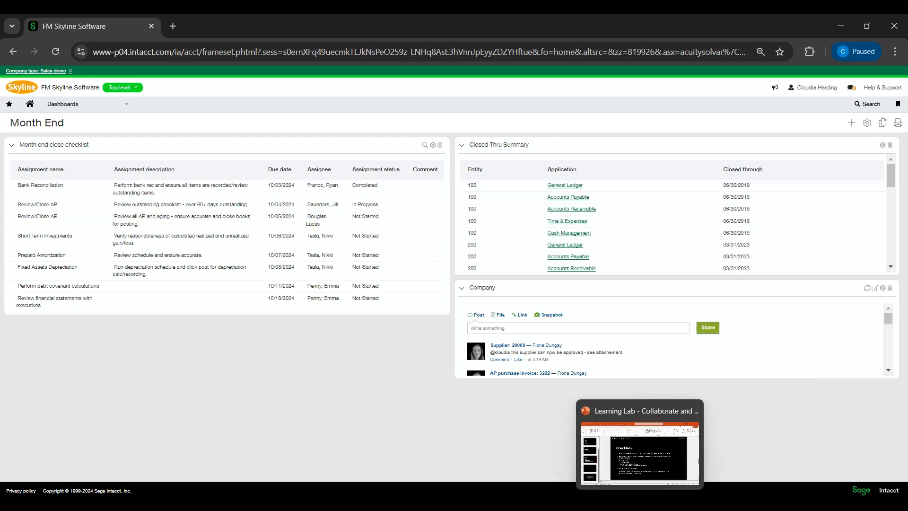
click(647, 467)
click(93, 357)
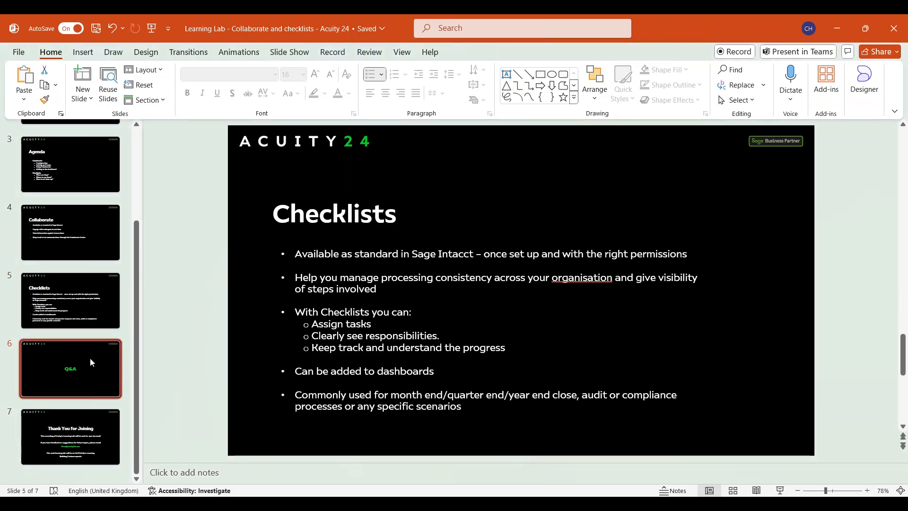
click(782, 491)
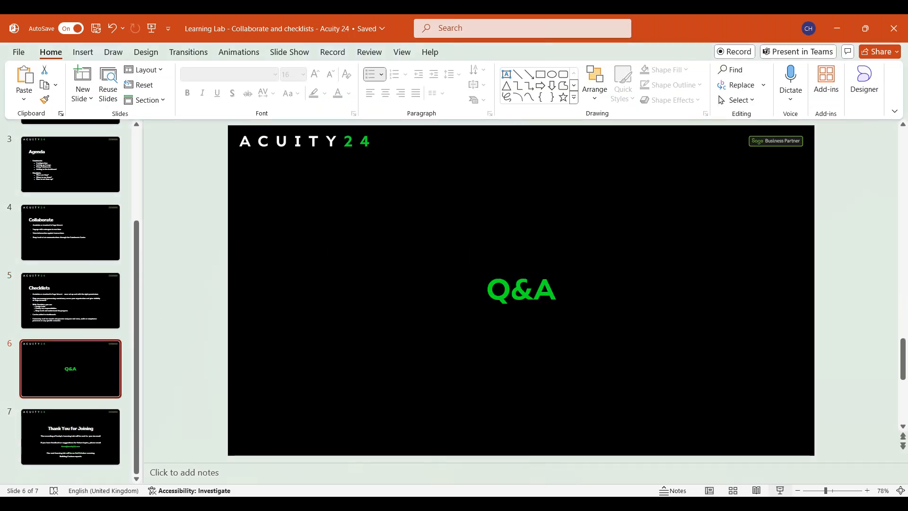